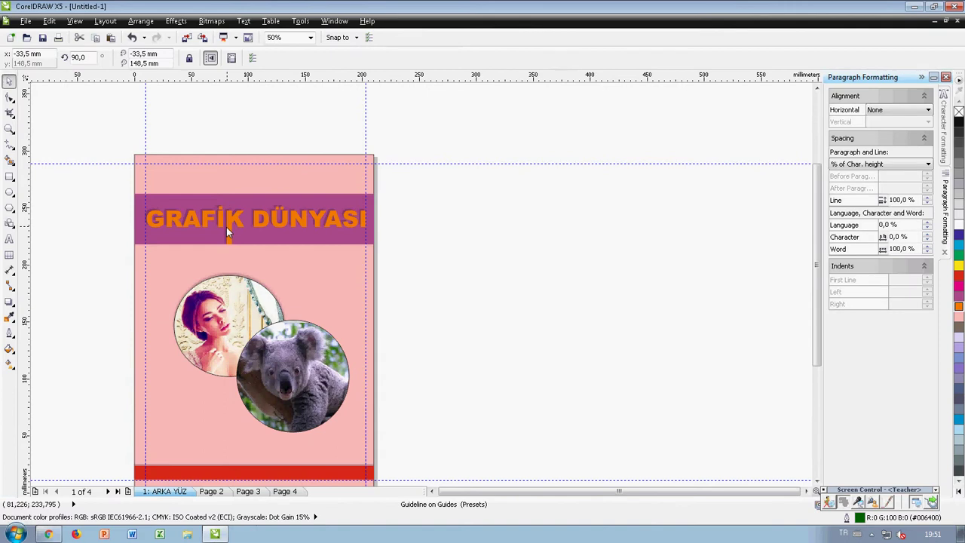
- Examine the GRAFİK DÜNYASI title's curves and drop shadow on page 1, and look at page 2
left_click(229, 233)
scroll(228, 232, "up", 2)
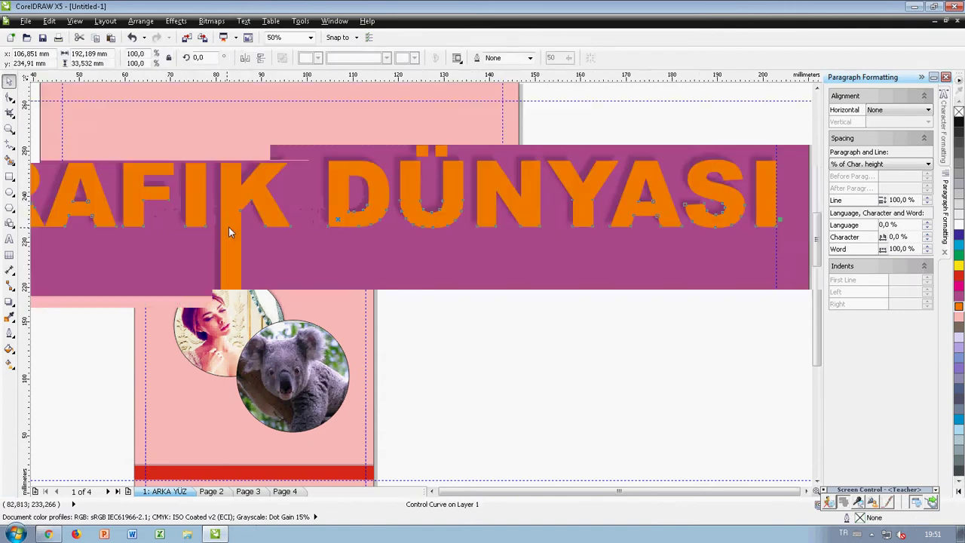
scroll(228, 233, "down", 1)
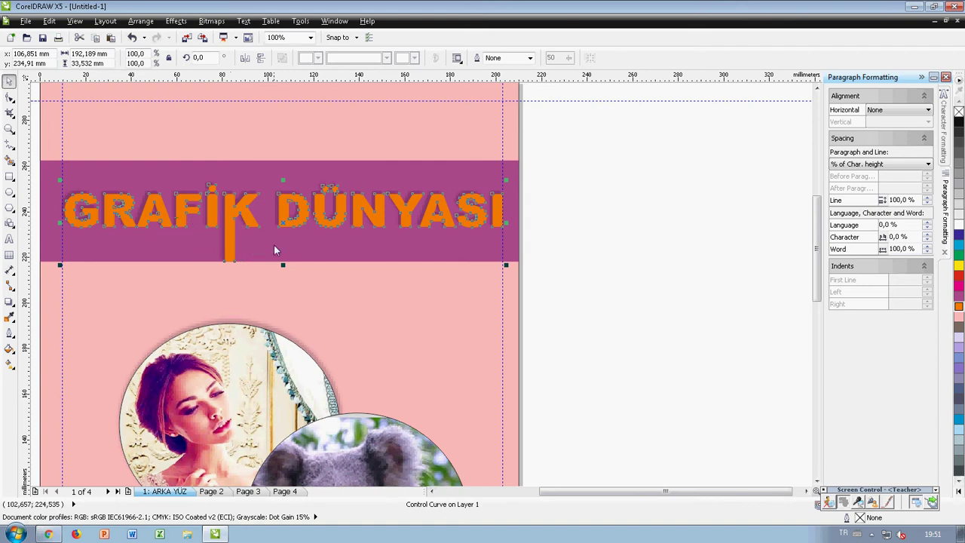
left_click(273, 244)
left_click(231, 218)
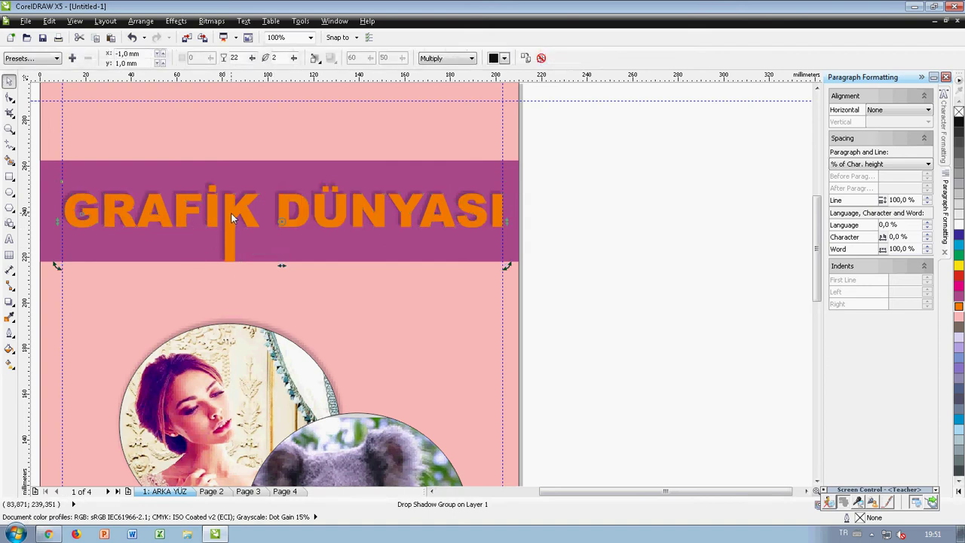
left_click(316, 318)
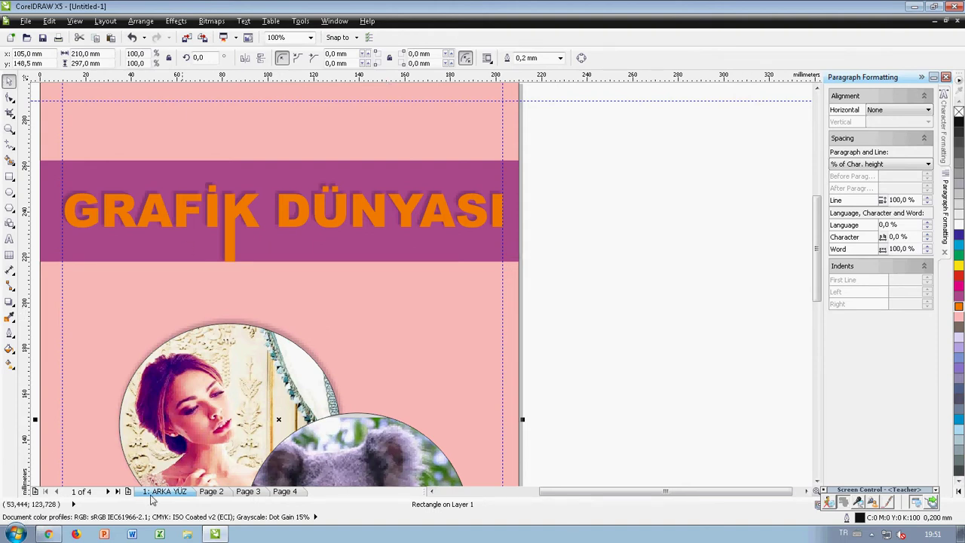
left_click(218, 493)
scroll(231, 218, "down", 3)
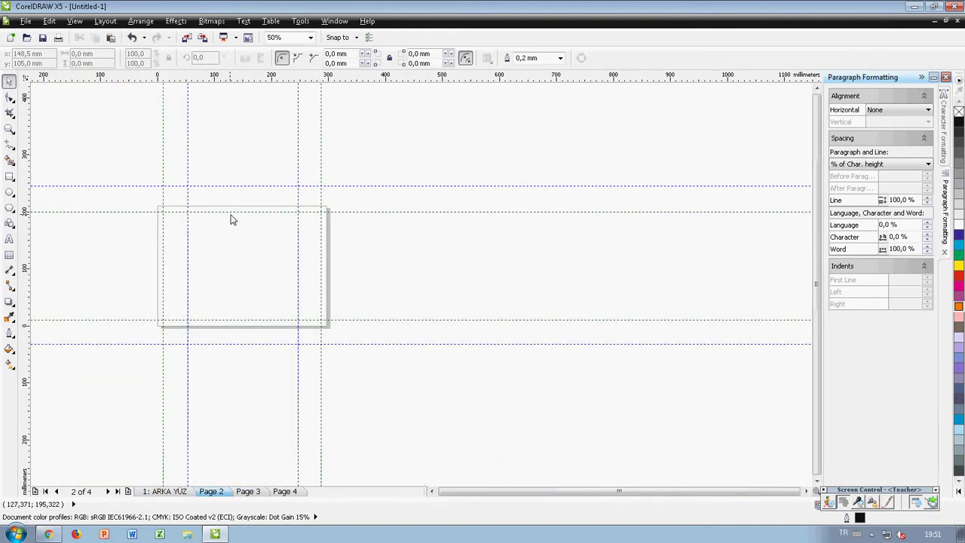
scroll(230, 272, "up", 1)
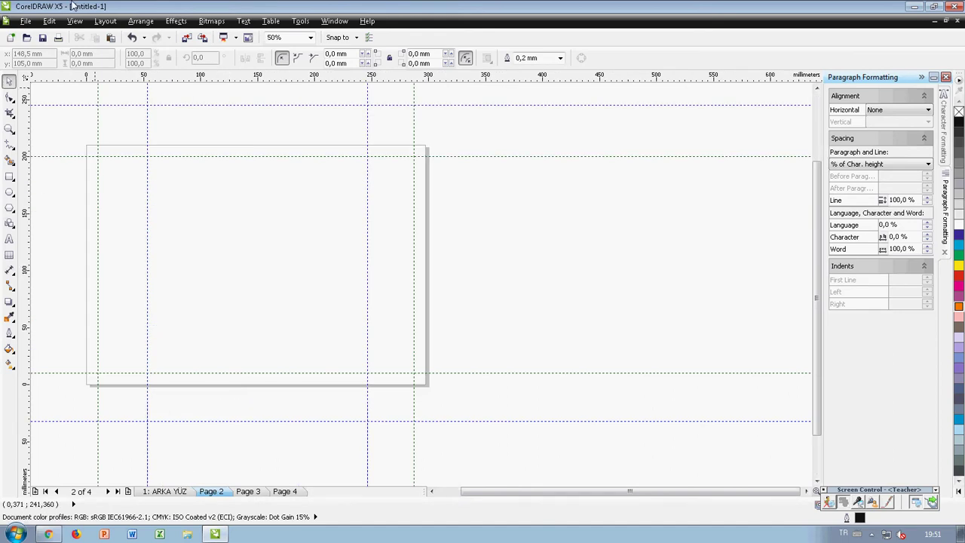
- Create a new A4 document and set its page to portrait orientation
left_click(27, 21)
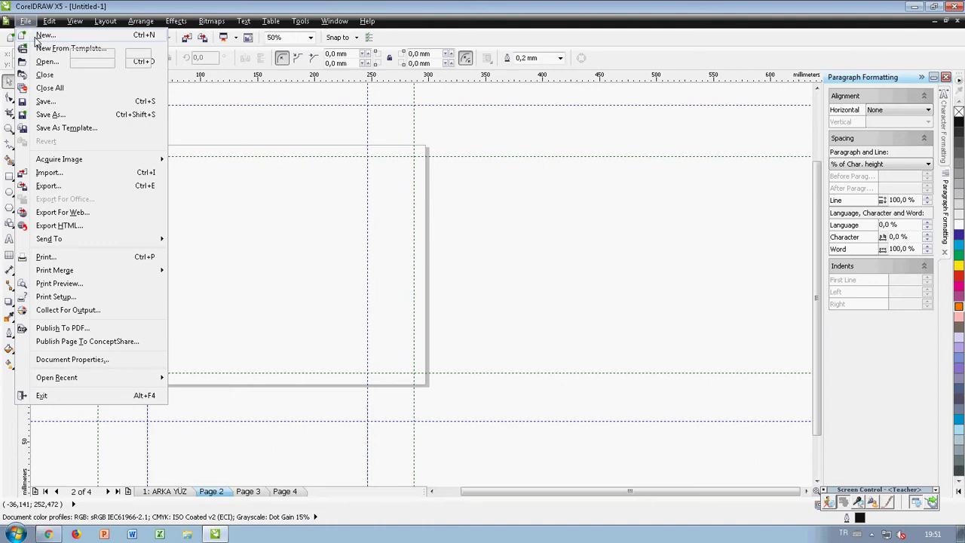
left_click(34, 36)
left_click(391, 338)
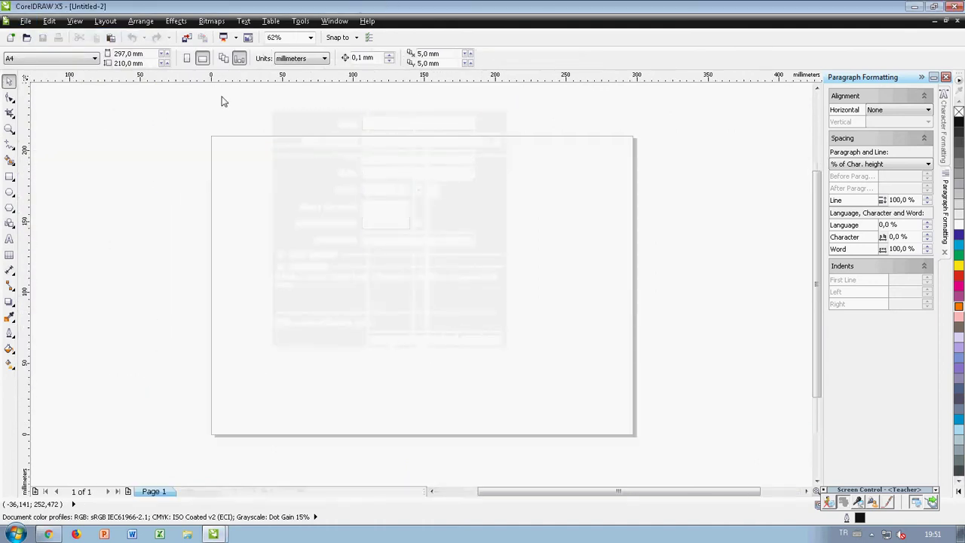
left_click(187, 61)
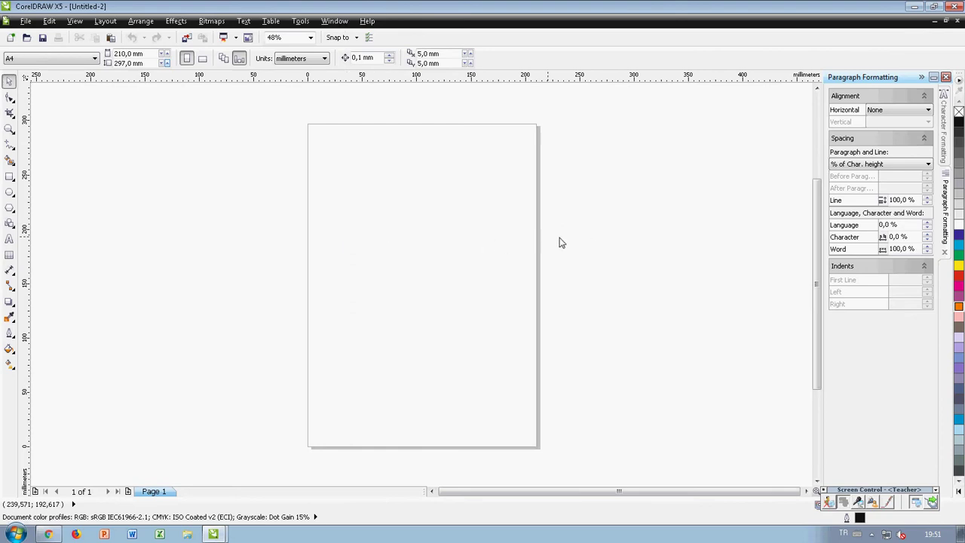
- Add a page-sized rectangle as the background, fill it with light gray and lock it
double_click(9, 178)
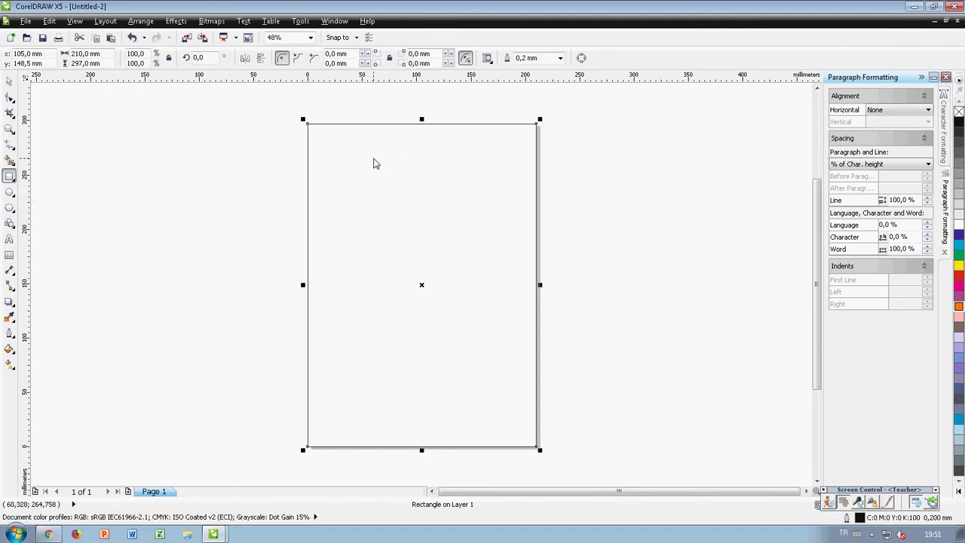
left_click(959, 210)
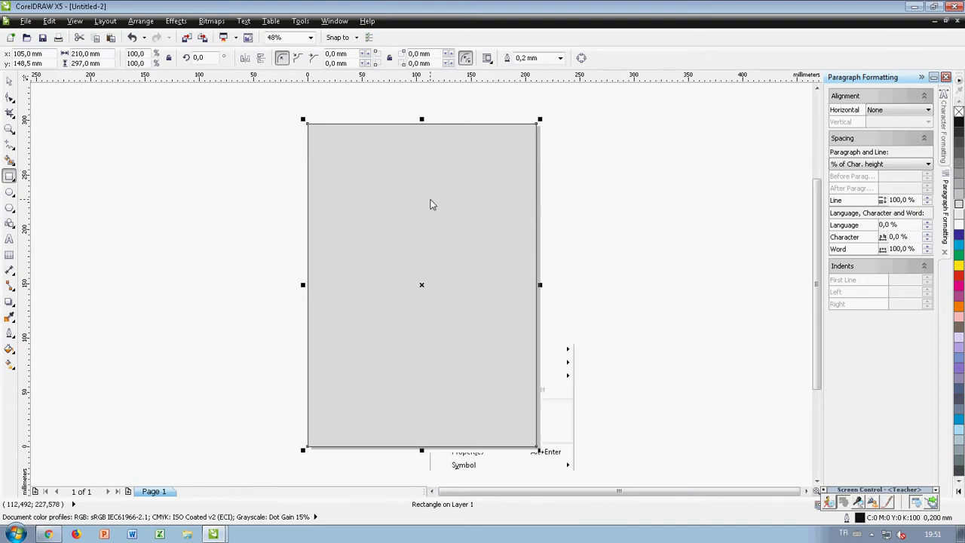
right_click(431, 203)
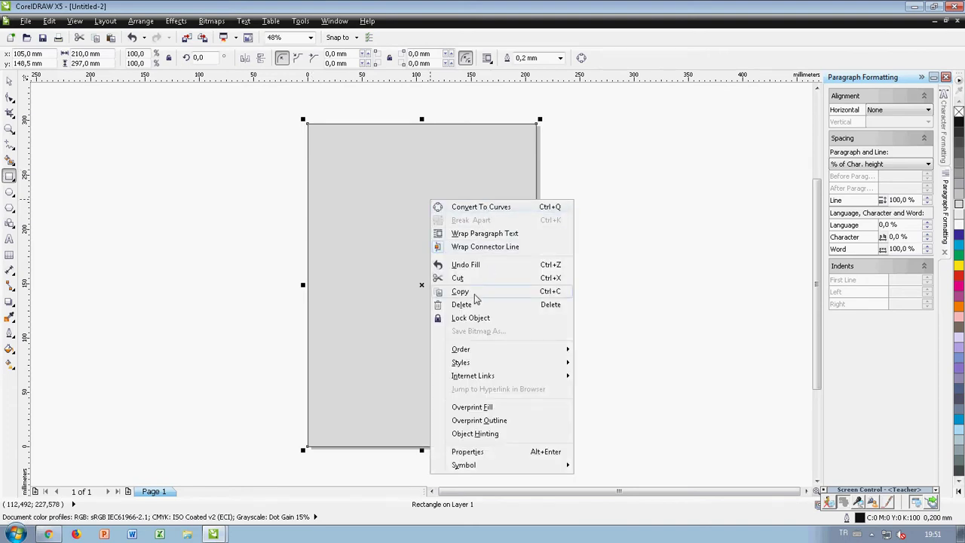
left_click(477, 319)
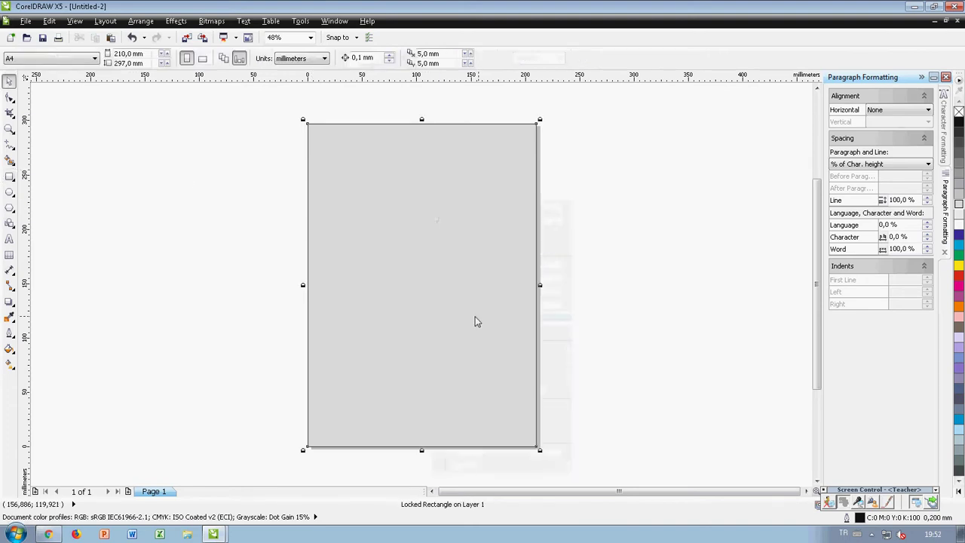
left_click(250, 197)
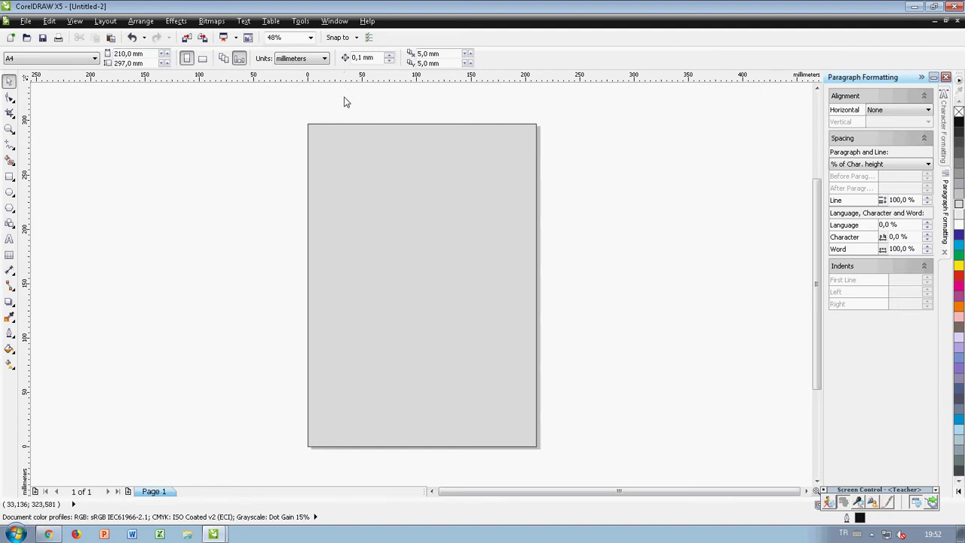
- Add a horizontal guideline just above the page and select the One Centimeter Margins guideline preset
left_click_drag(344, 76, 344, 96)
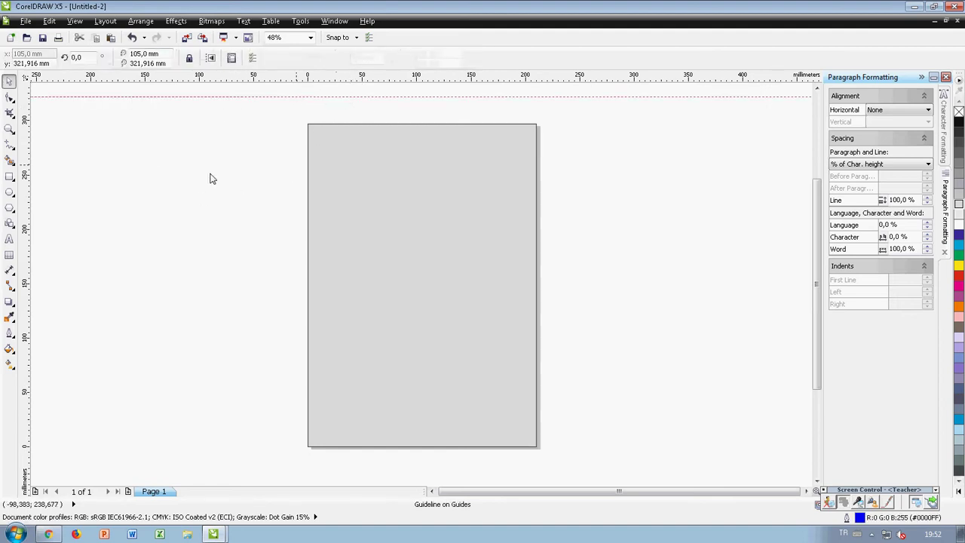
left_click(233, 59)
left_click(413, 185)
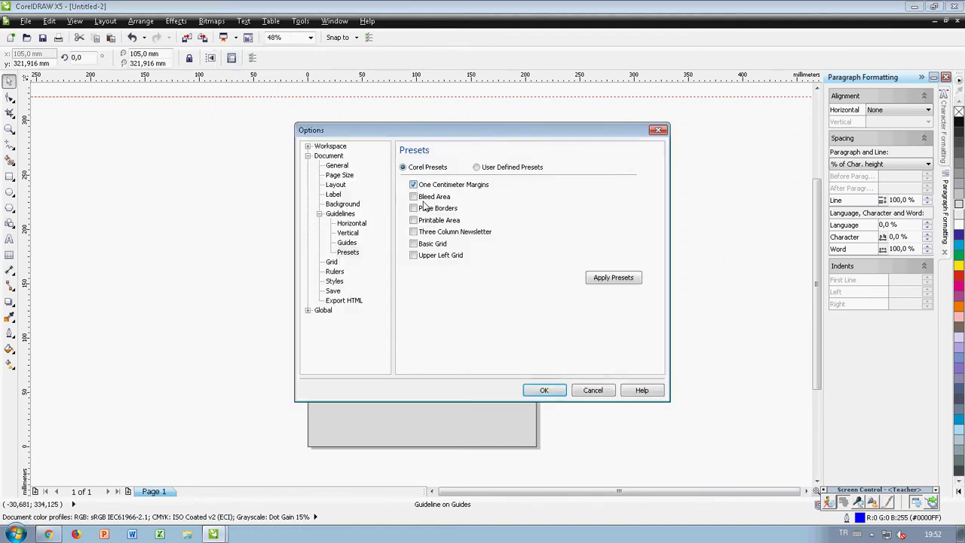
left_click(543, 391)
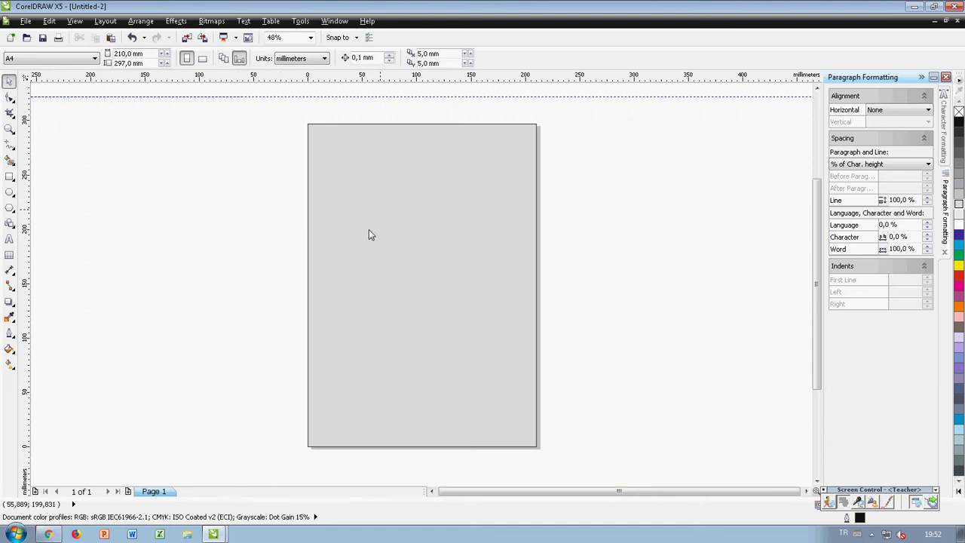
right_click(352, 182)
left_click(354, 184)
key("Escape")
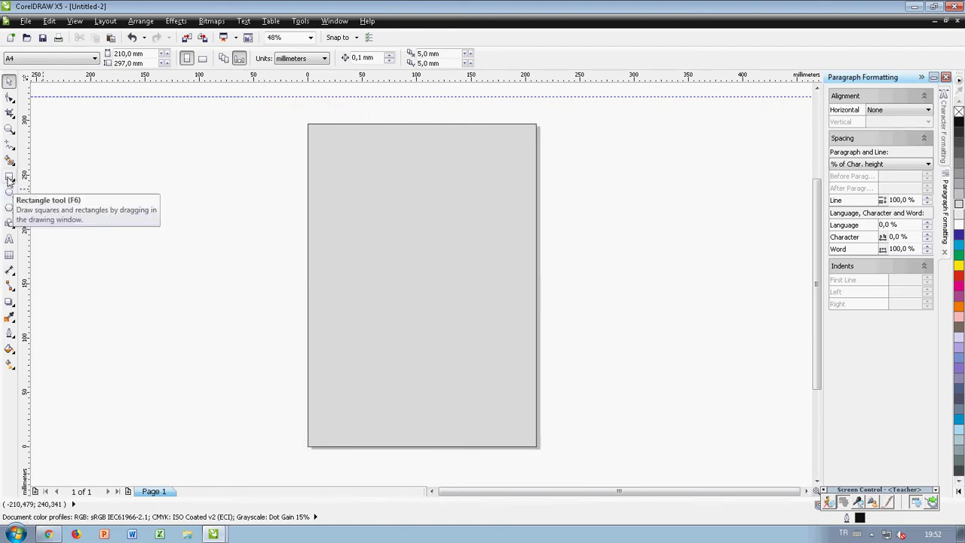
- Draw a page-wide rectangle about 49 mm high in the upper part of the page and fill it pale lilac
left_click(10, 177)
left_click_drag(308, 166, 536, 223)
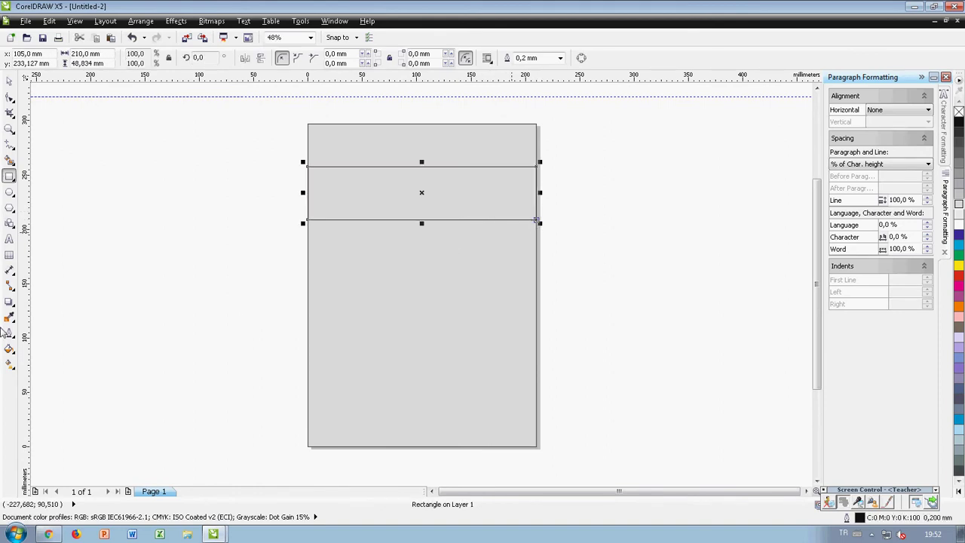
left_click(959, 305)
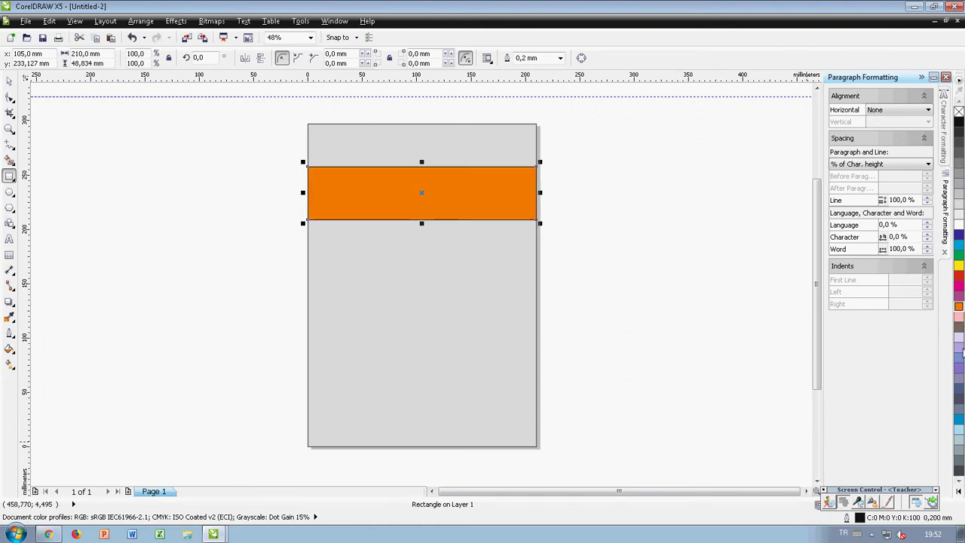
left_click(959, 337)
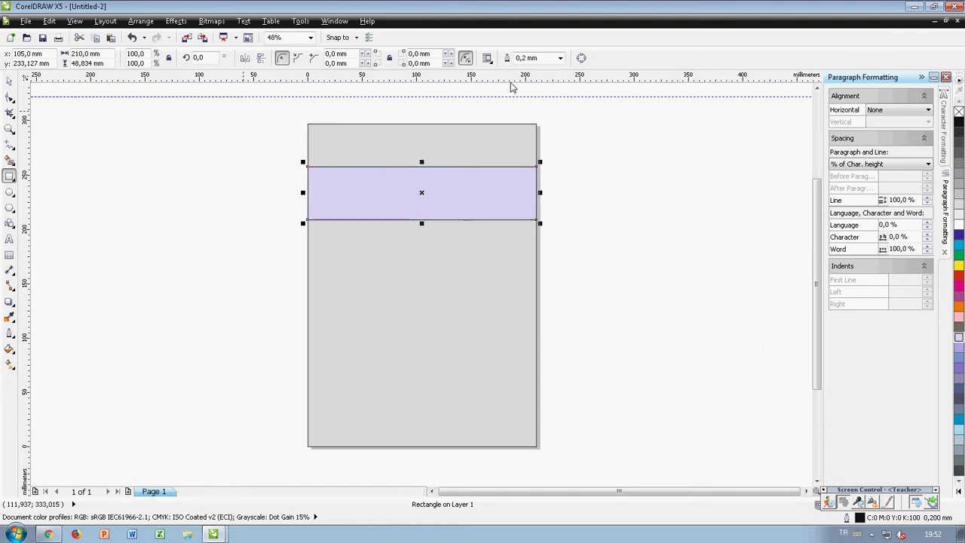
- Remove the lilac rectangle's outline and move it up about 12 mm
left_click(560, 59)
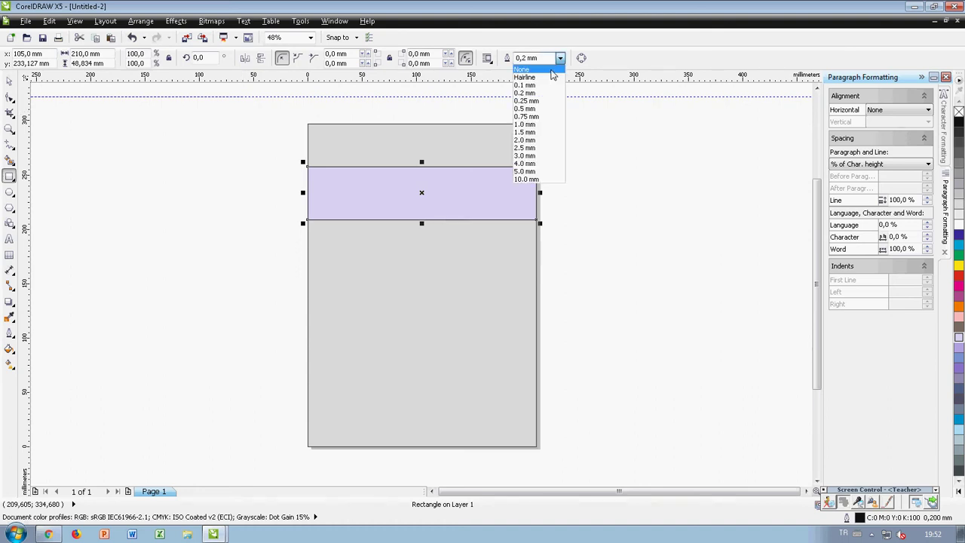
left_click(546, 70)
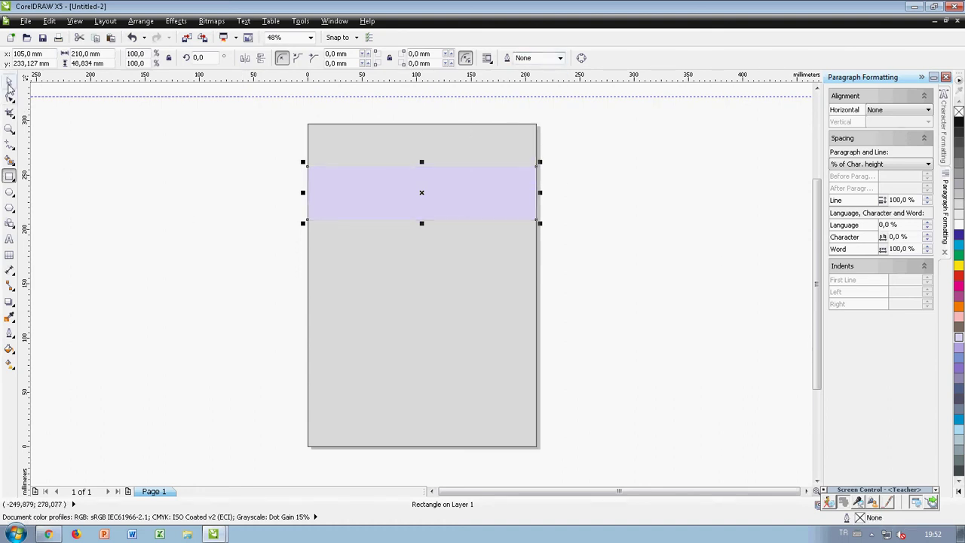
left_click_drag(457, 186, 457, 174)
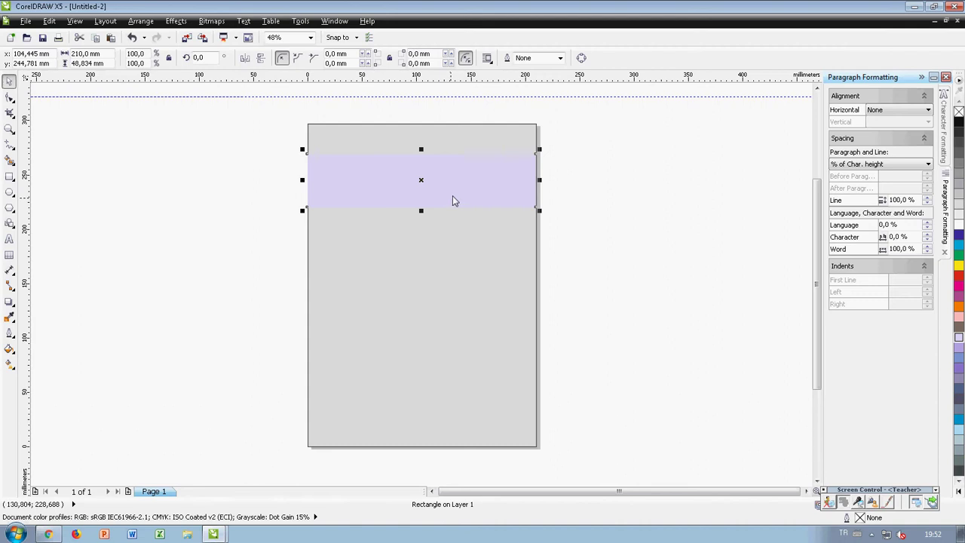
- Apply a Flat Top Left drop shadow to the lilac rectangle with an offset of -1 mm in x and 1 mm in y
left_click(10, 304)
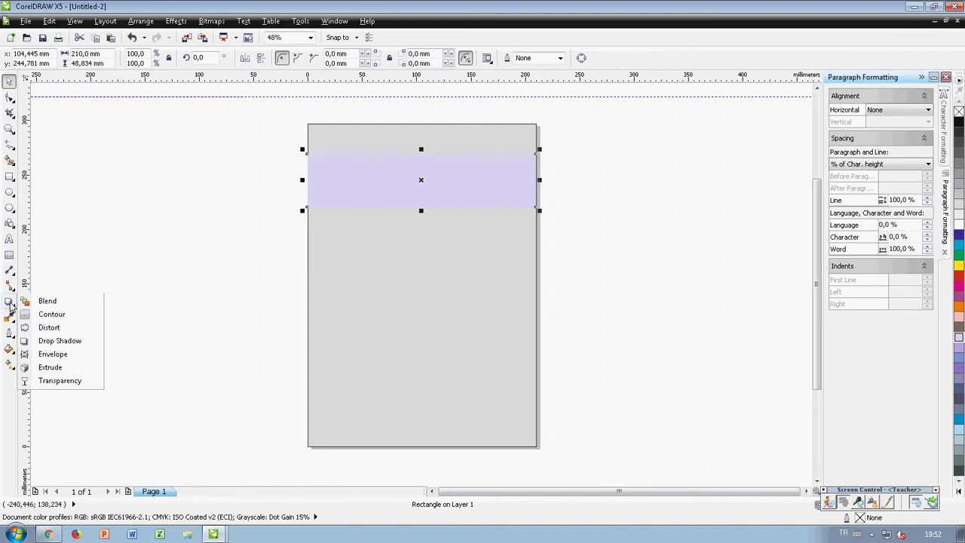
left_click(49, 342)
left_click(53, 62)
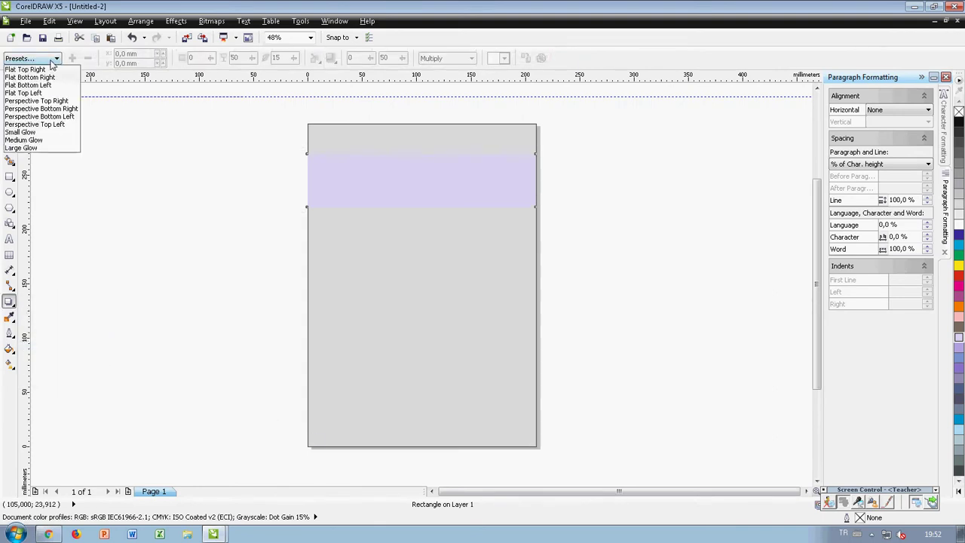
left_click(16, 93)
left_click_drag(151, 54, 100, 59)
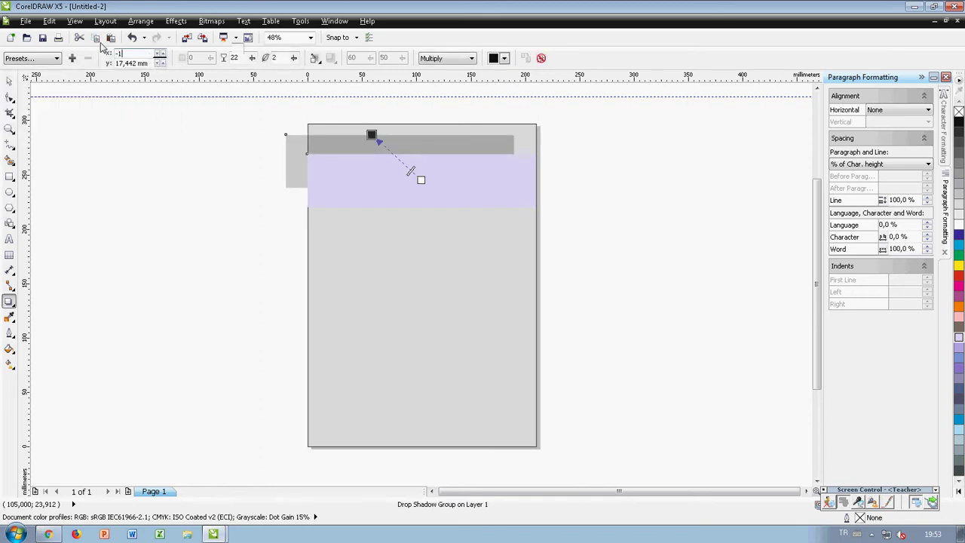
type("-1")
key("Tab")
type("1")
key("Return")
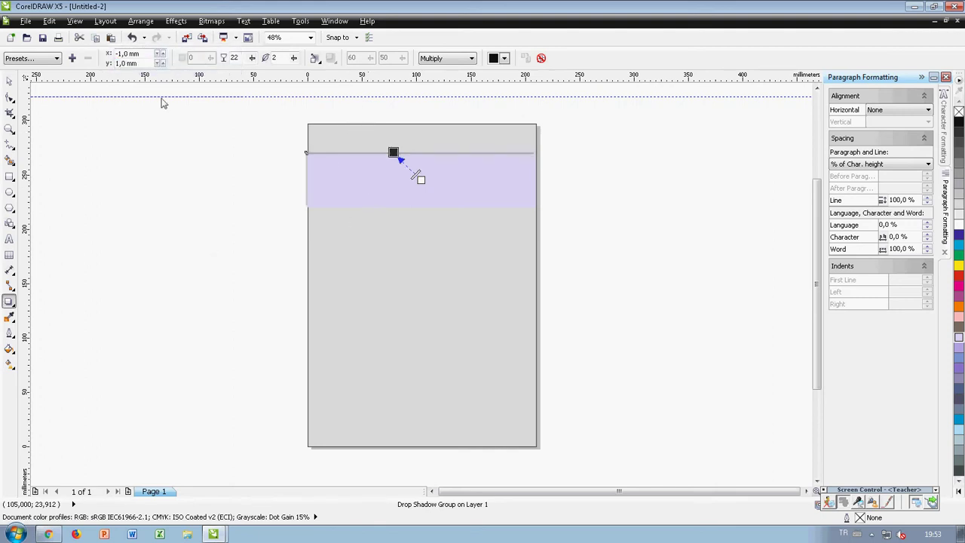
left_click(9, 80)
left_click(161, 168)
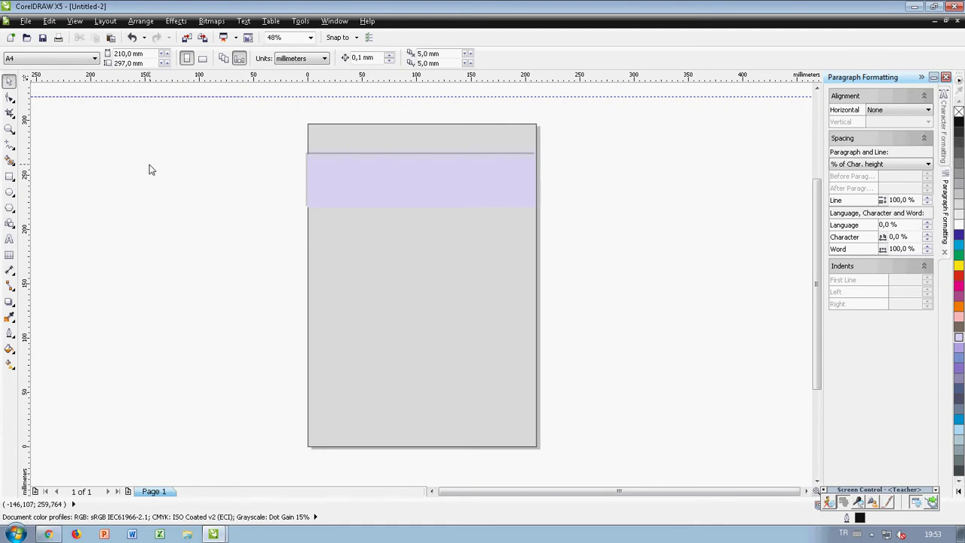
- Enable Overprint Fill for the lilac rectangle and deselect it
left_click(432, 178)
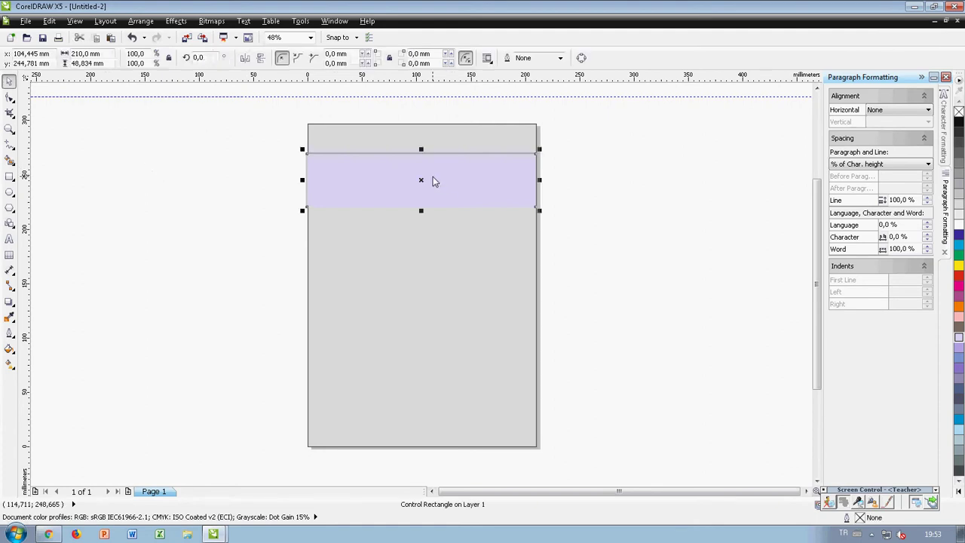
right_click(433, 176)
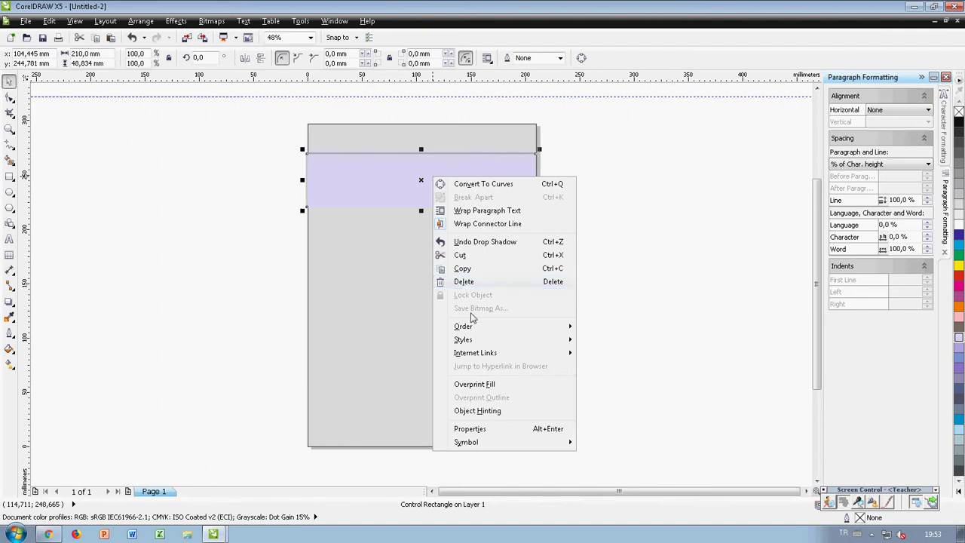
left_click(485, 385)
left_click(236, 239)
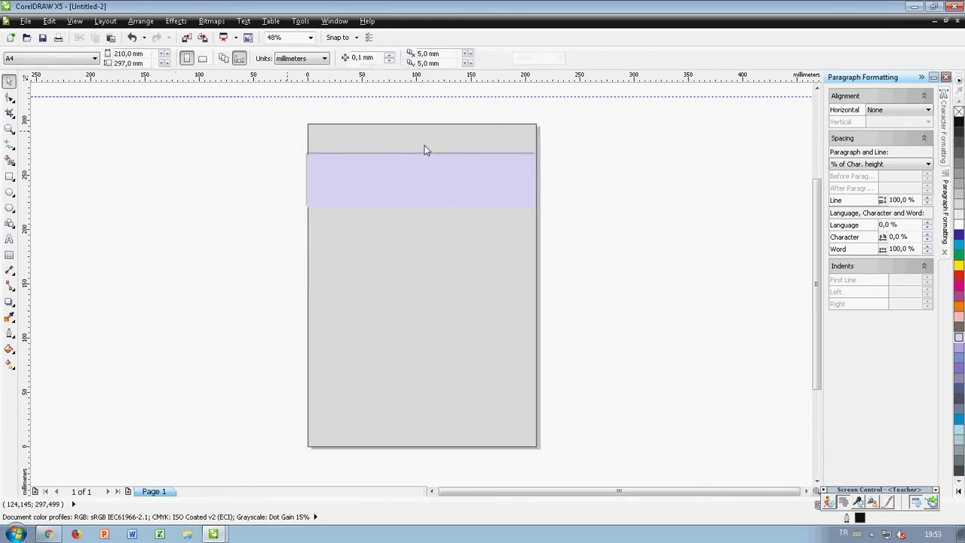
left_click(418, 186)
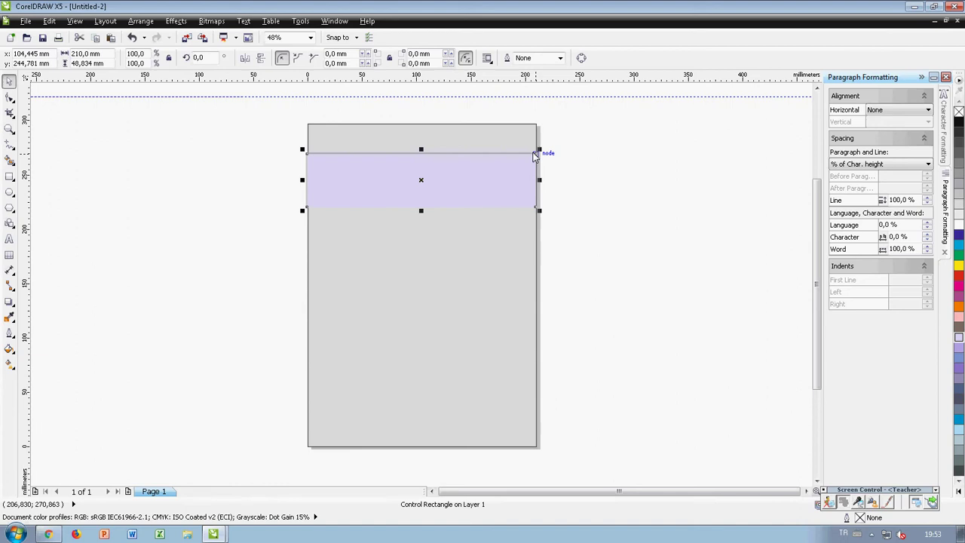
left_click(307, 181)
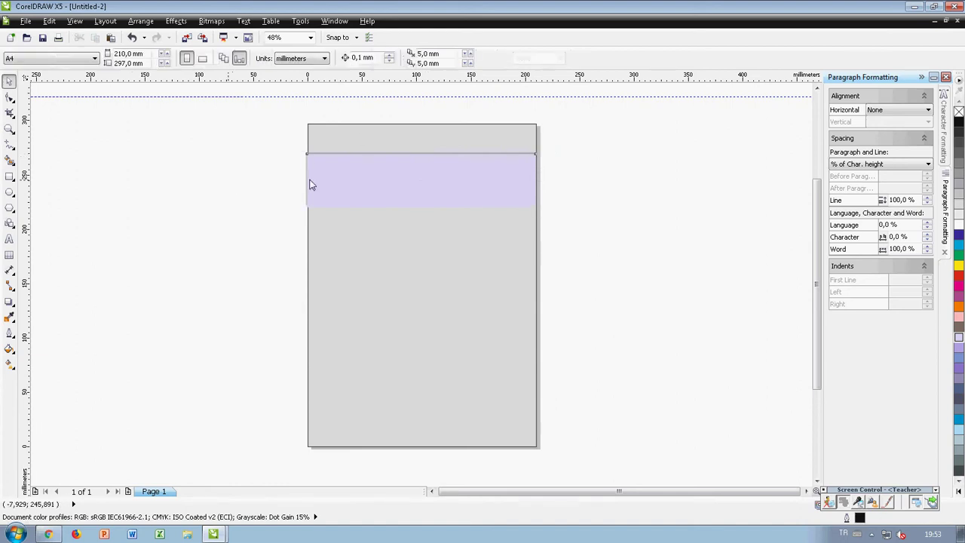
left_click(338, 194)
left_click(199, 200)
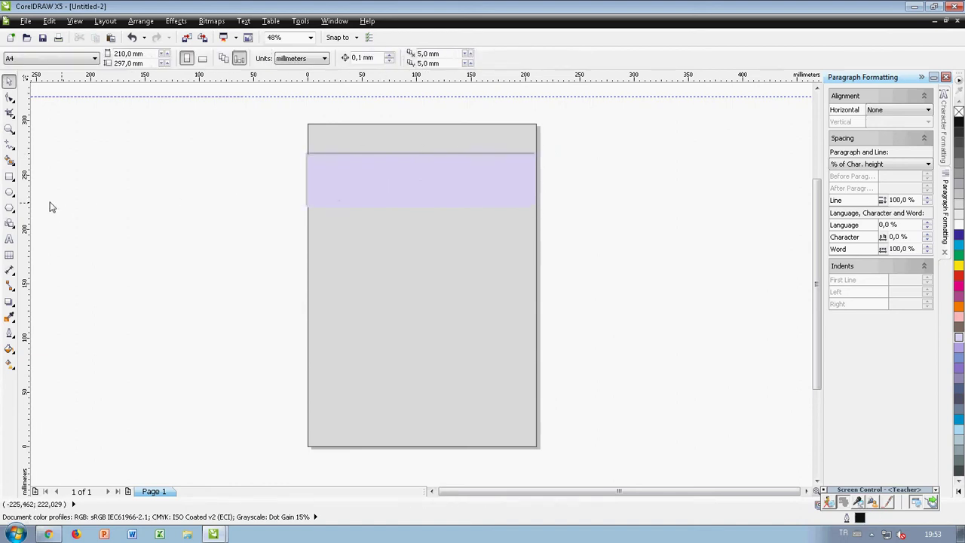
- Add the artistic text "GRAFİK DÜNYASI" beside the page and set it in Arial Black at 48 pt
left_click(10, 240)
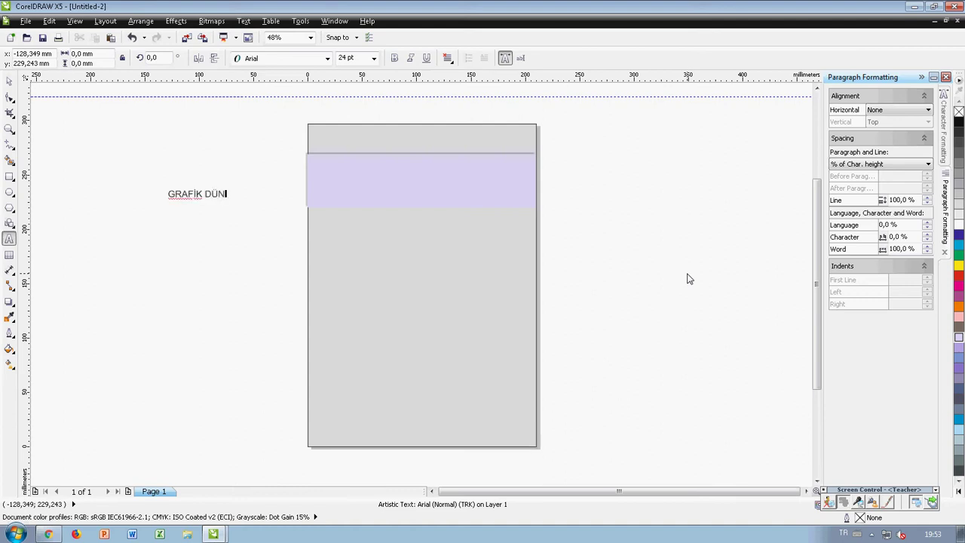
key("Escape")
left_click(10, 81)
left_click(327, 58)
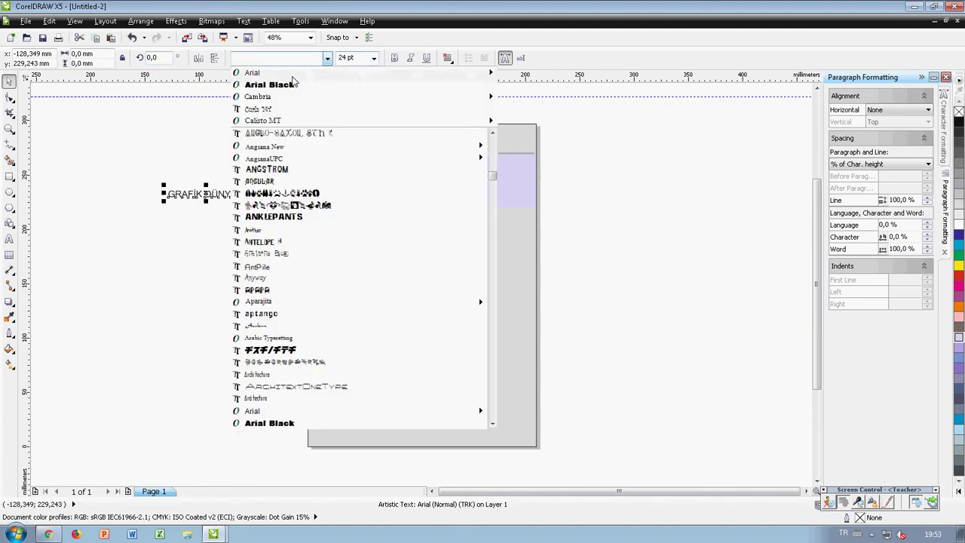
left_click(287, 84)
left_click(373, 58)
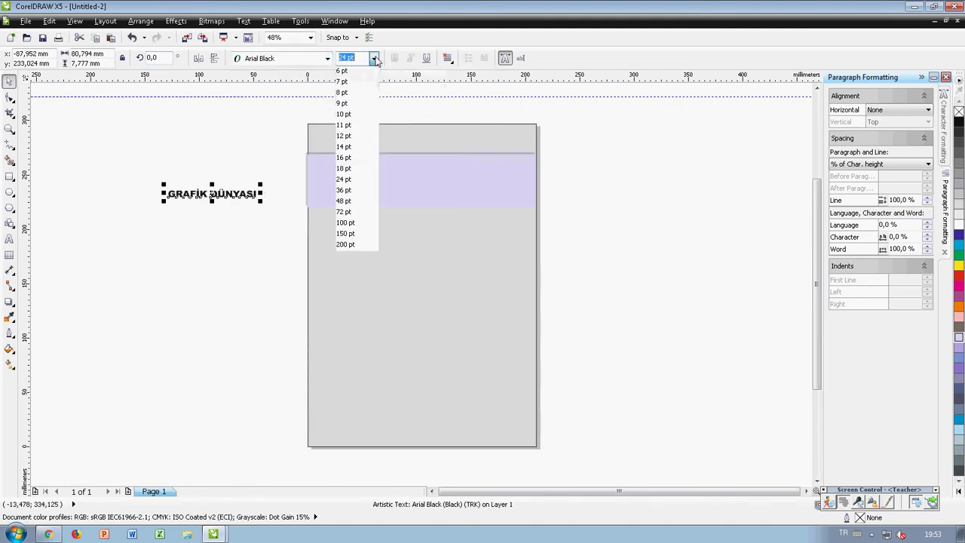
left_click(353, 202)
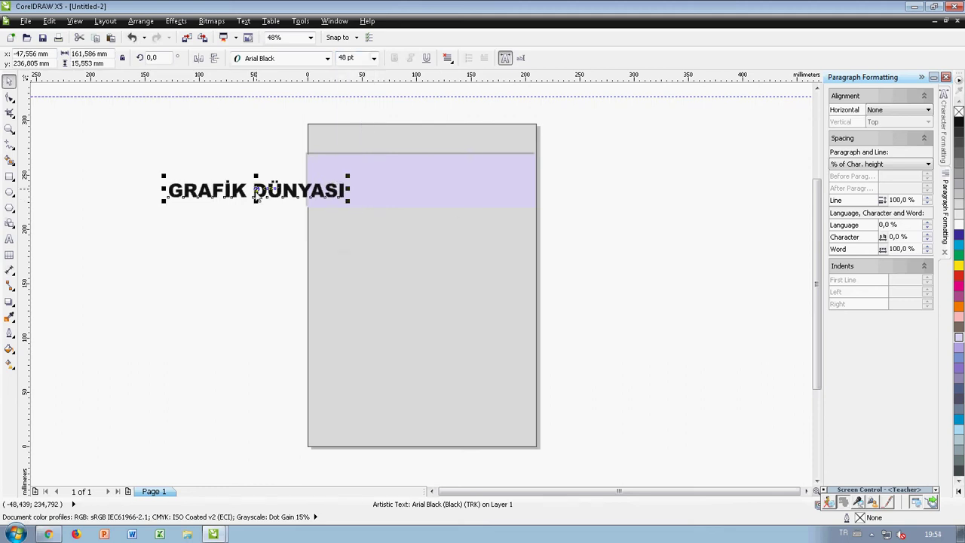
- Colour the title text orange, move it onto the lilac band and enlarge it to about 197 mm wide
left_click(958, 305)
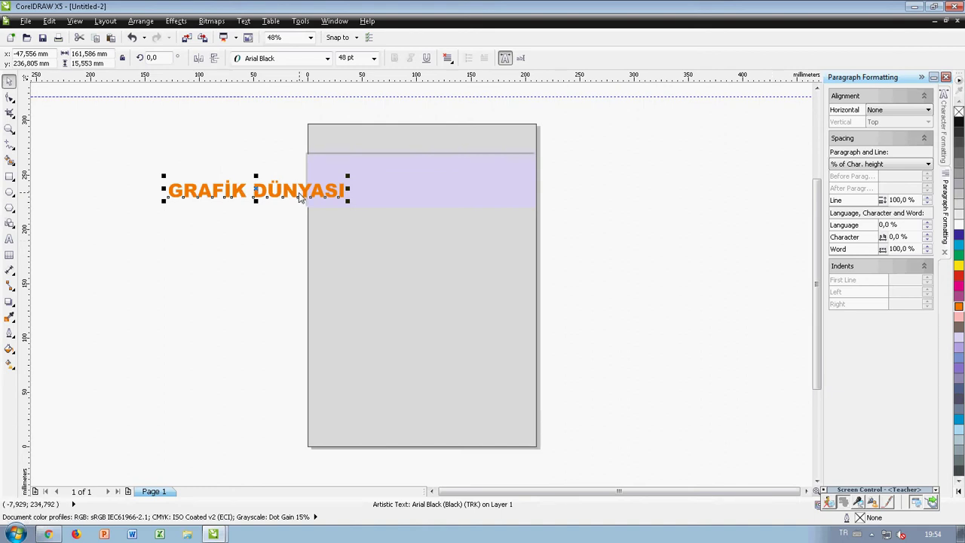
left_click_drag(298, 195, 535, 204)
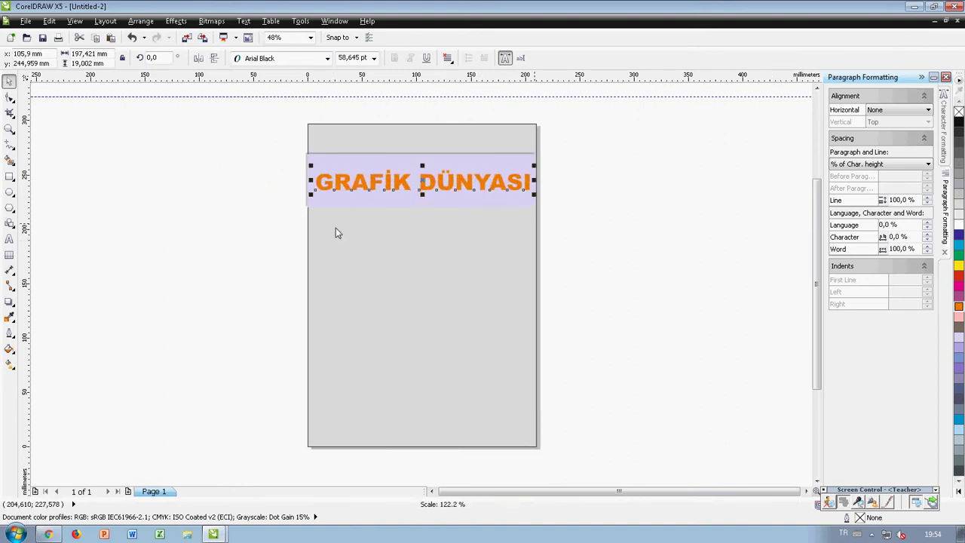
left_click(272, 198)
left_click(404, 185)
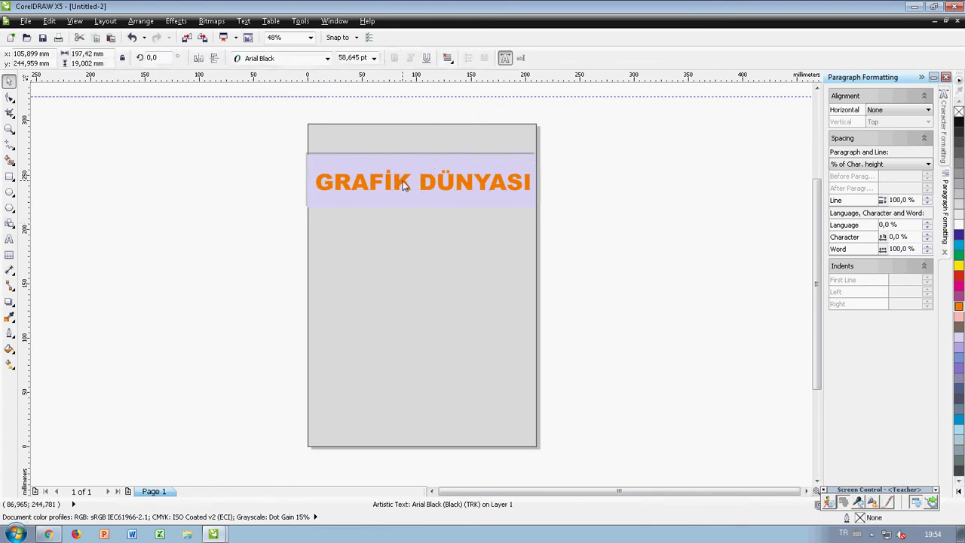
- Recolour only the word DÜNYASI in the title purple, then deselect the text
scroll(405, 185, "up", 2)
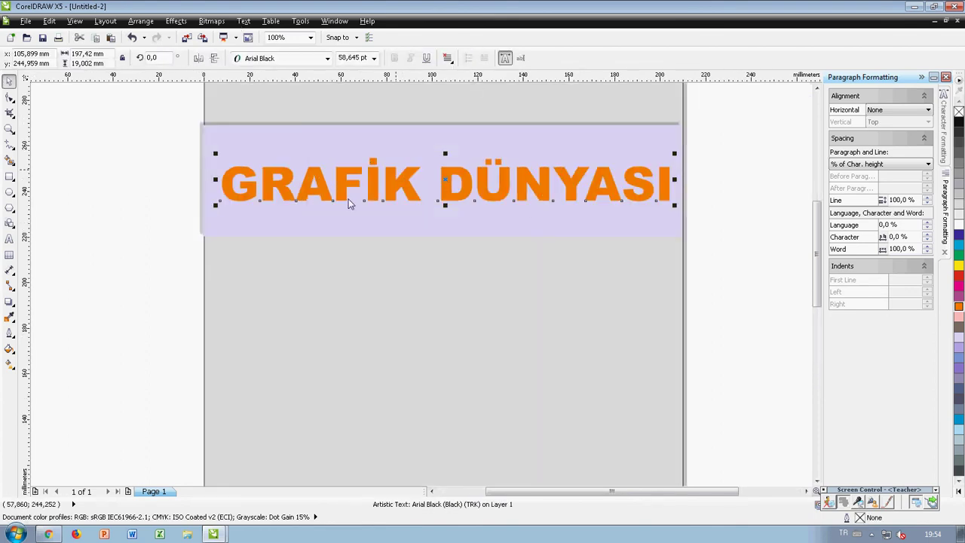
left_click(453, 234)
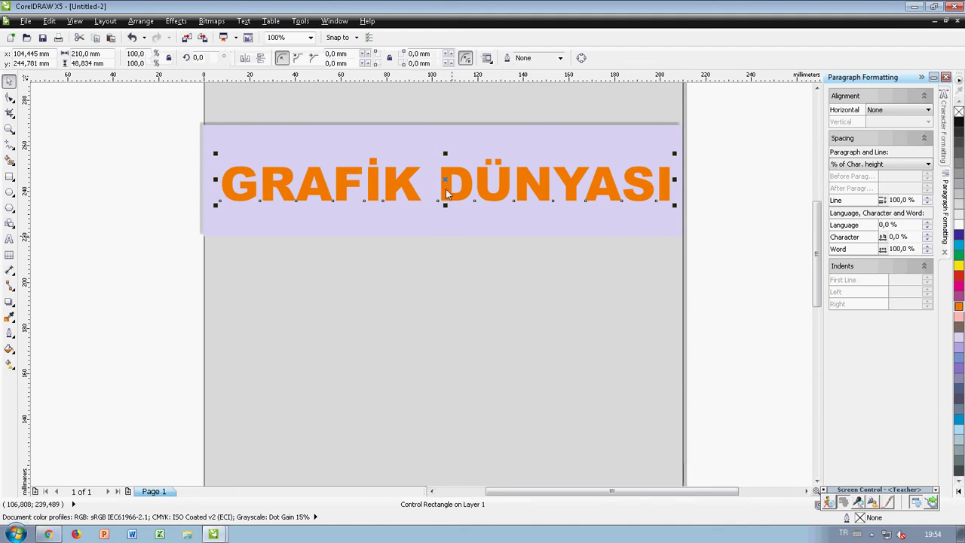
double_click(445, 192)
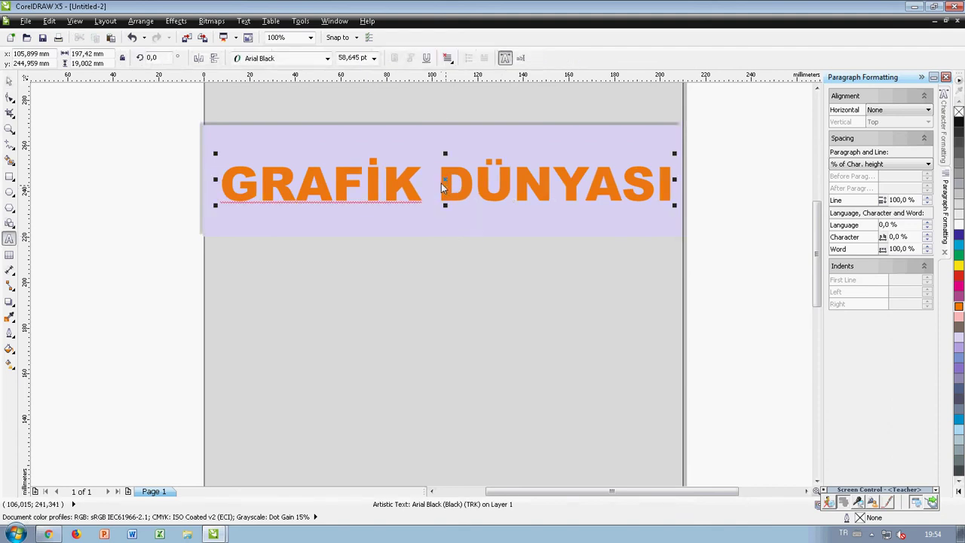
key("shift+Right")
key("shift+Right")
key("shift+Right")
key("shift+Right")
key("shift+Right")
key("shift+Right")
key("shift+Right")
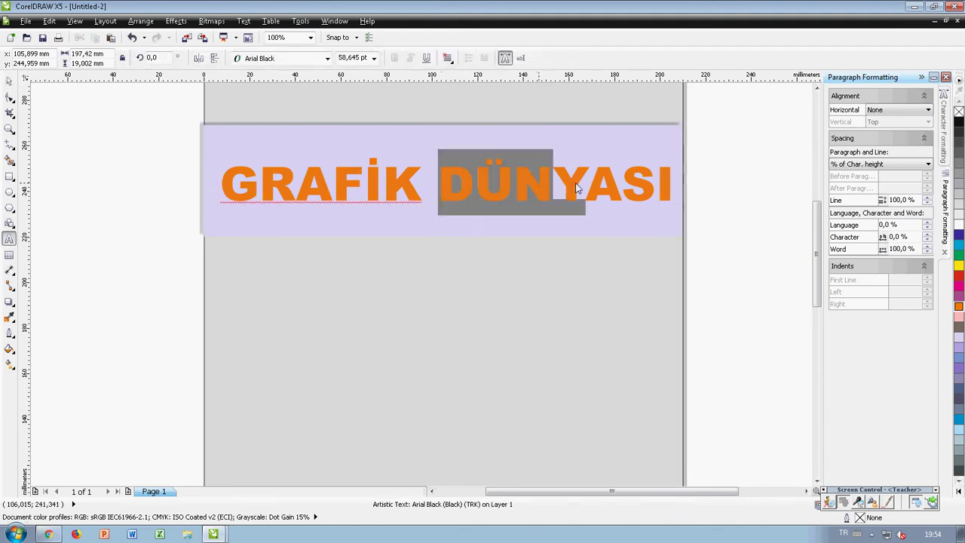
left_click(959, 370)
left_click(9, 81)
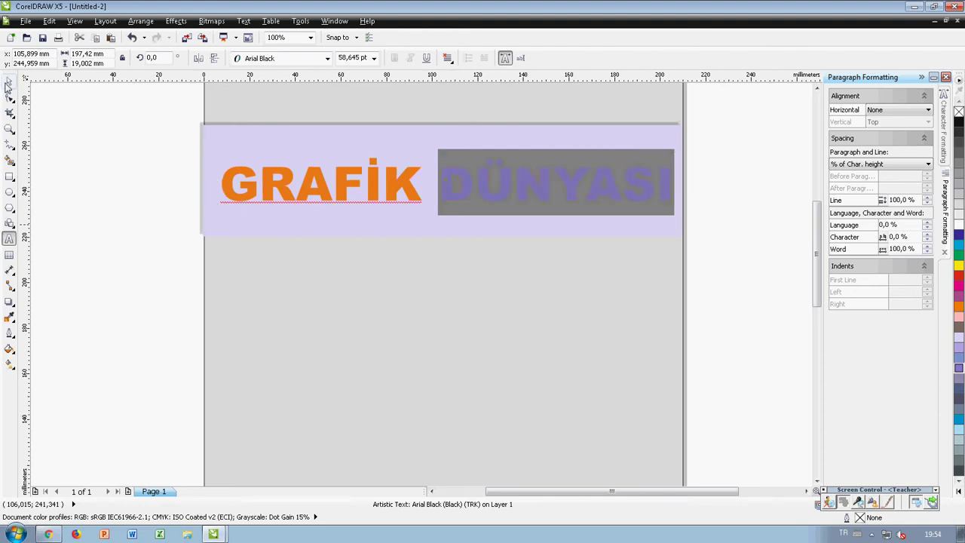
key("Escape")
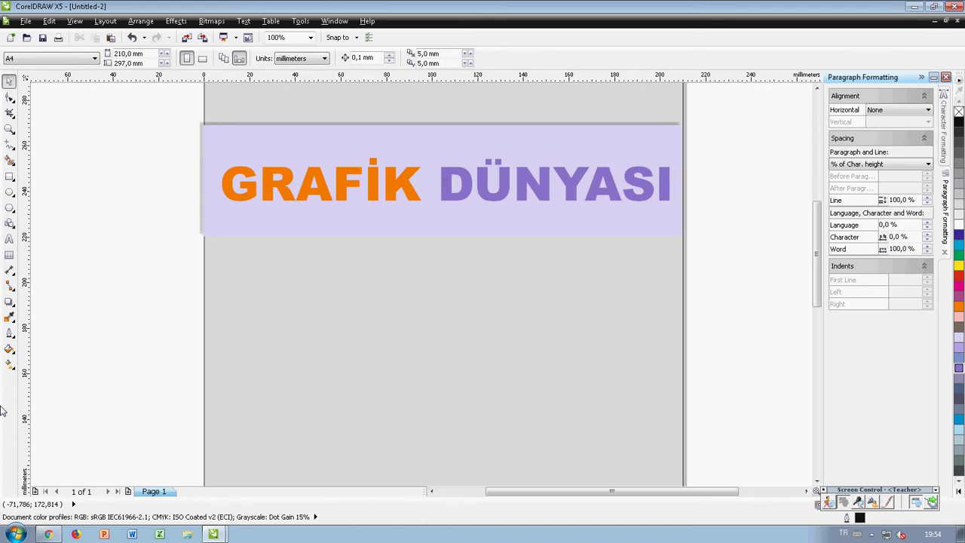
- Convert the GRAFİK DÜNYASI title text to curves
left_click(392, 191)
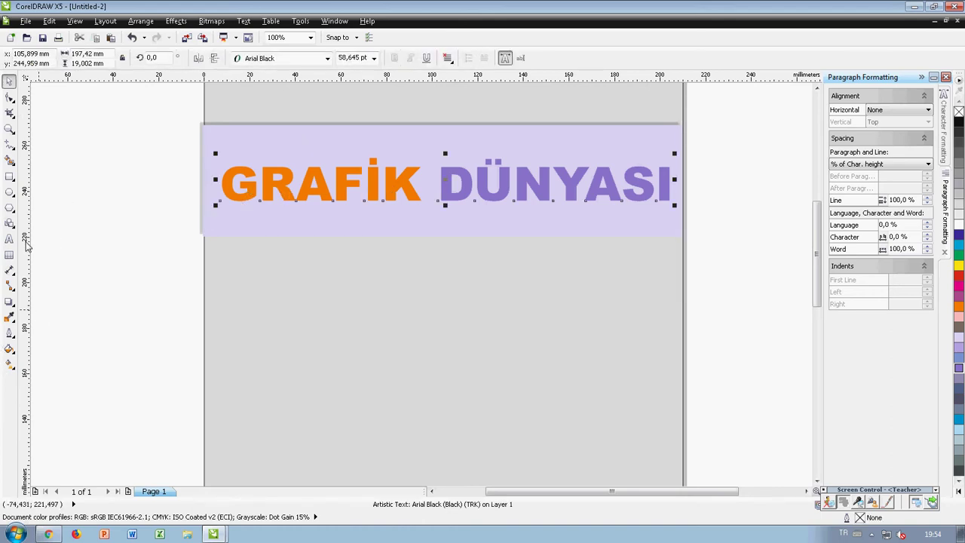
right_click(343, 187)
left_click(343, 179)
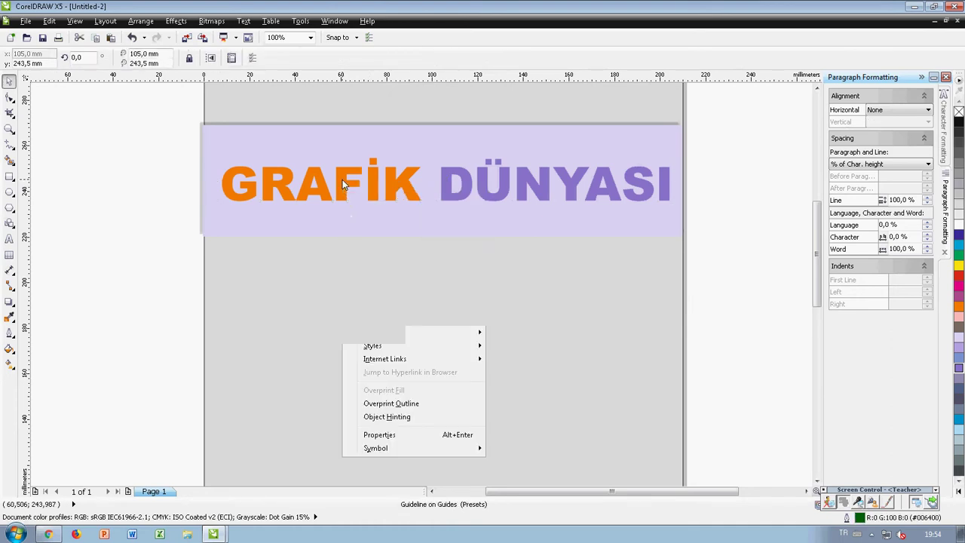
left_click(342, 180)
right_click(342, 179)
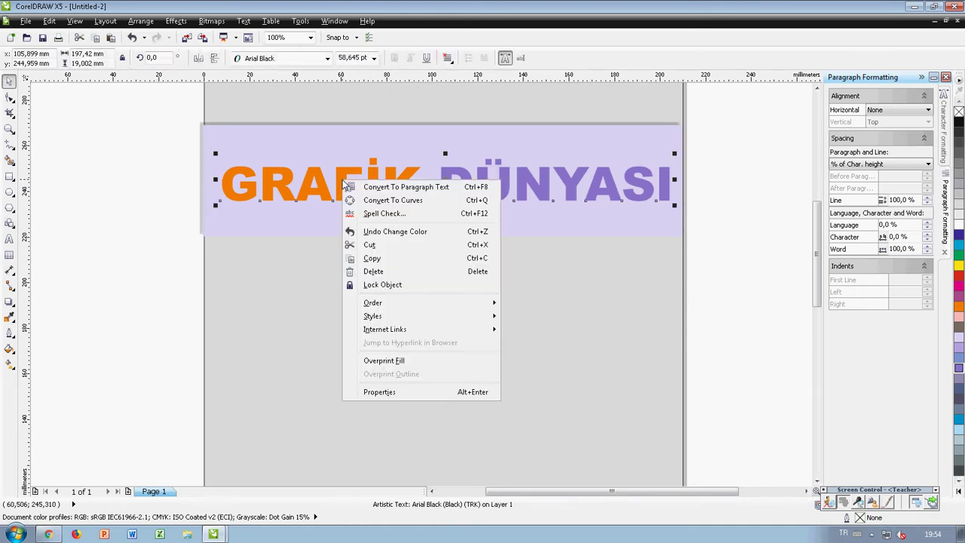
left_click(377, 201)
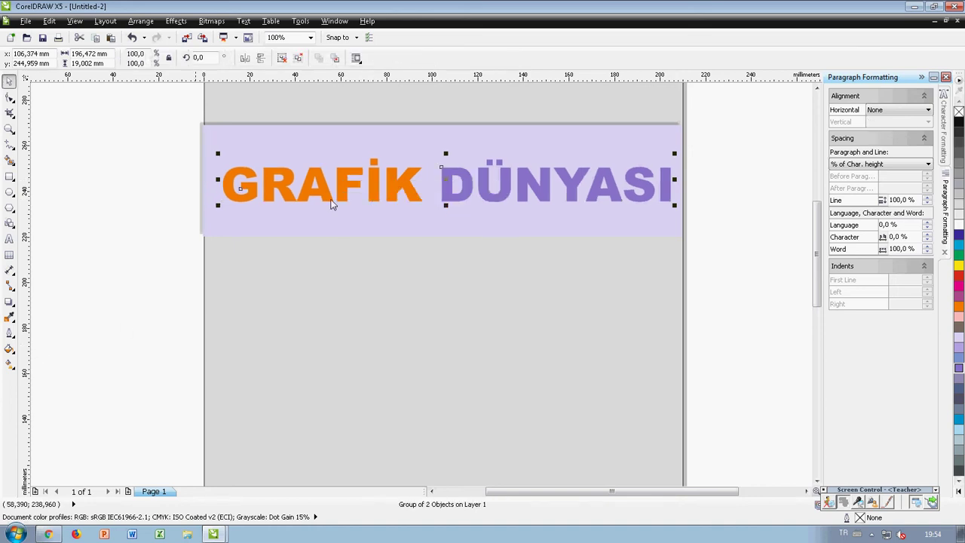
left_click(10, 99)
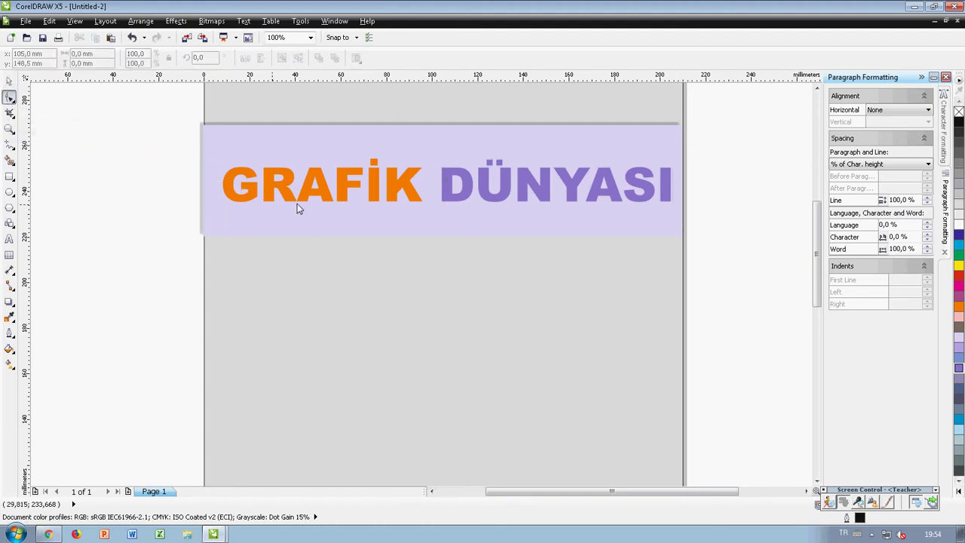
left_click(10, 80)
left_click(9, 98)
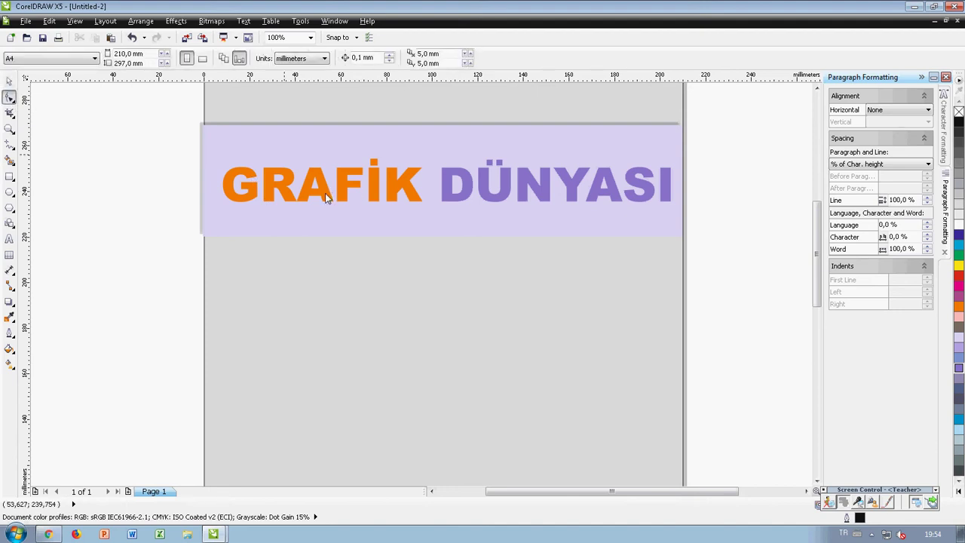
key("space")
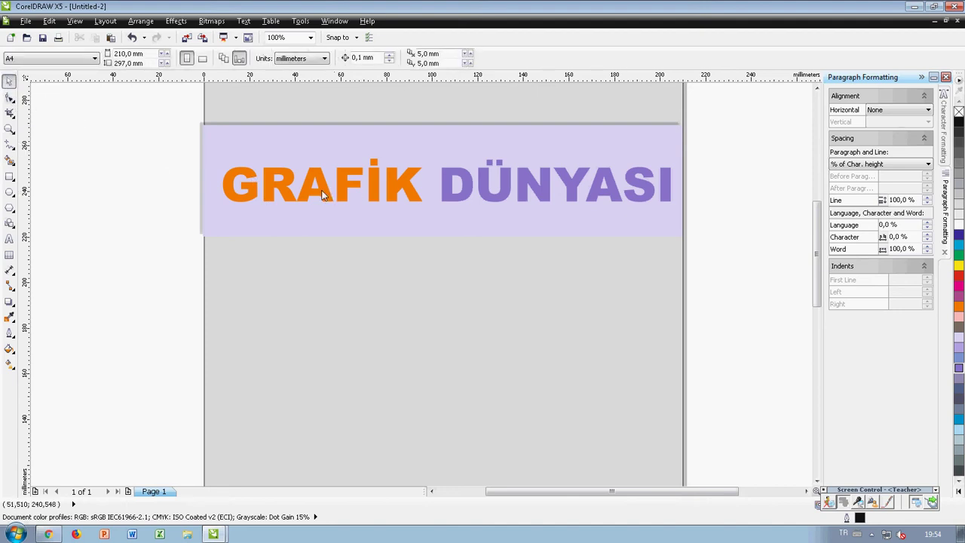
left_click(323, 184)
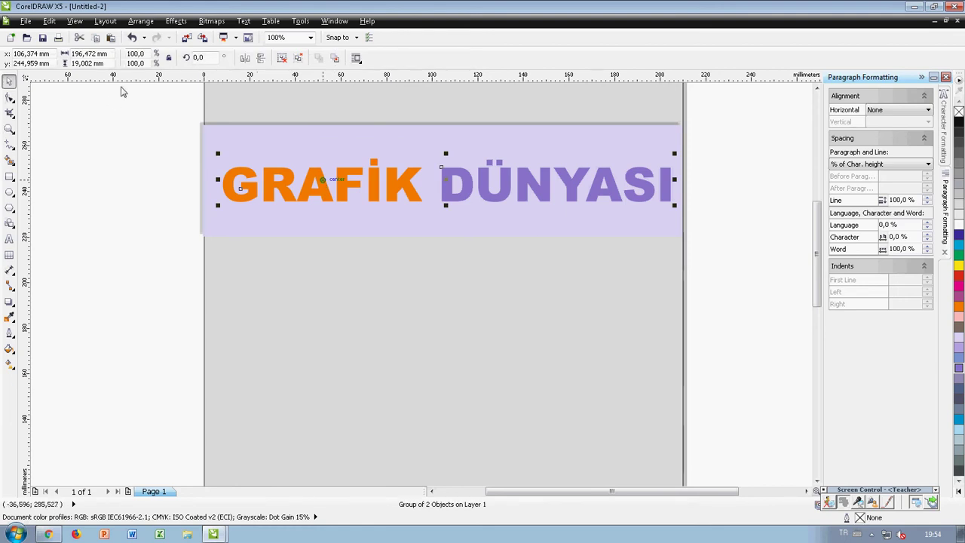
left_click(10, 98)
left_click(10, 81)
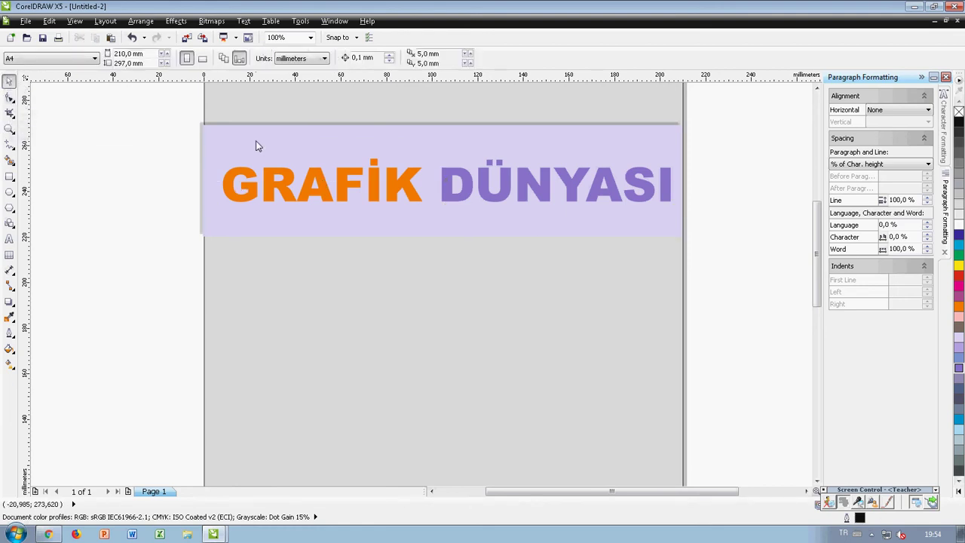
- Ungroup the converted title so the two words are separate curve objects
left_click(349, 188)
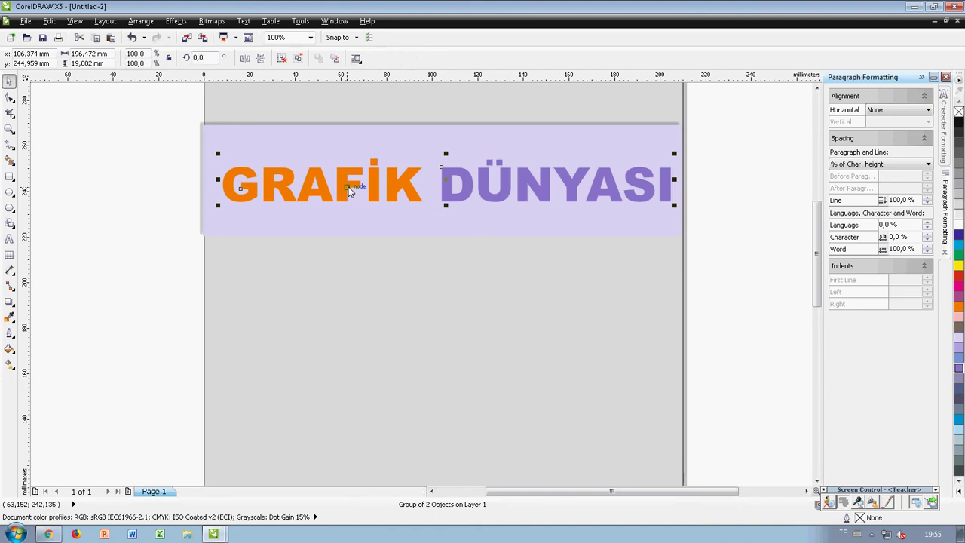
right_click(349, 190)
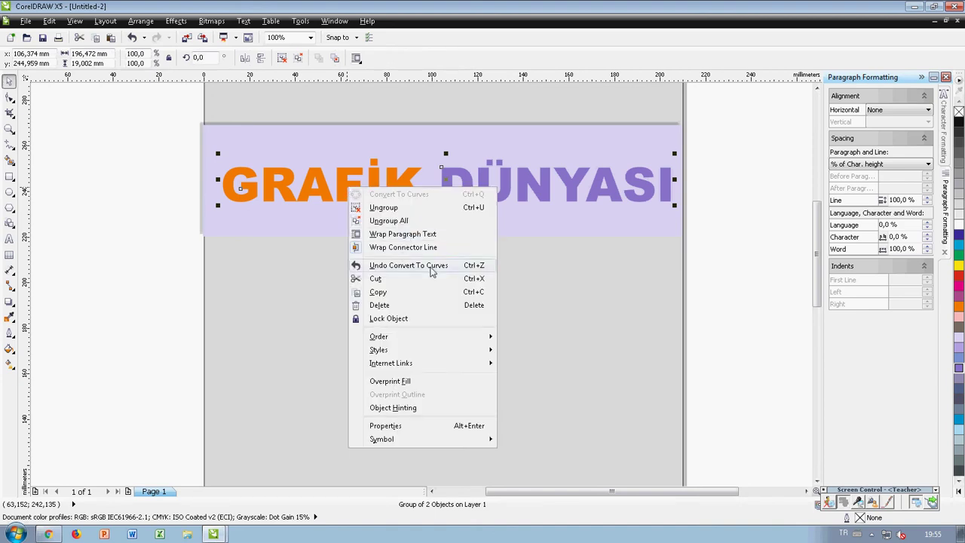
left_click(385, 208)
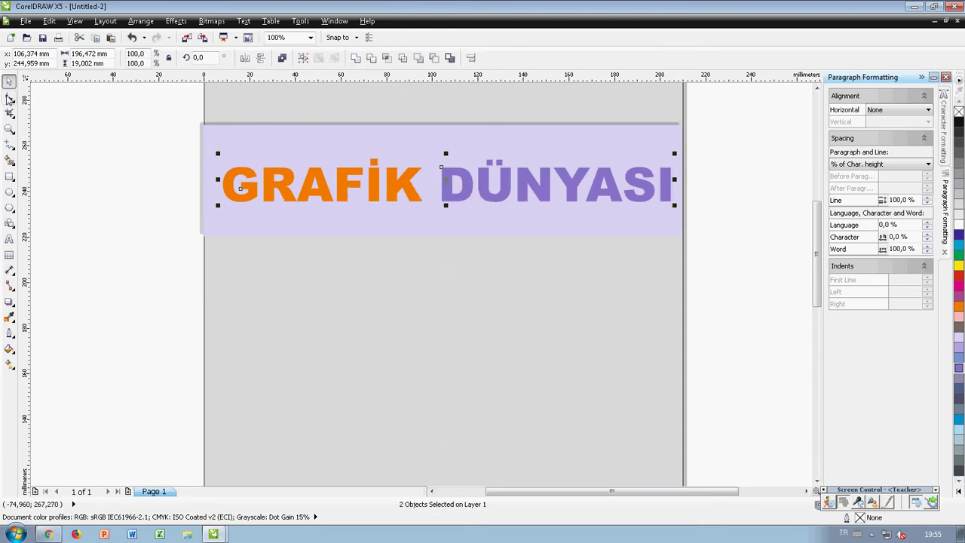
- Extend the stem of the K in GRAFİK down to the lilac band's lower edge by moving its two bottom nodes
left_click(10, 99)
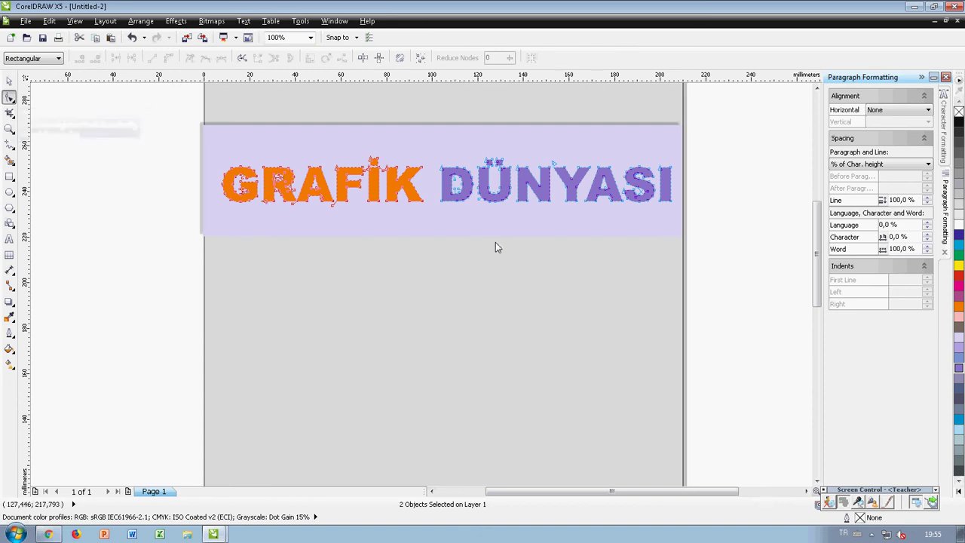
scroll(390, 200, "up", 2)
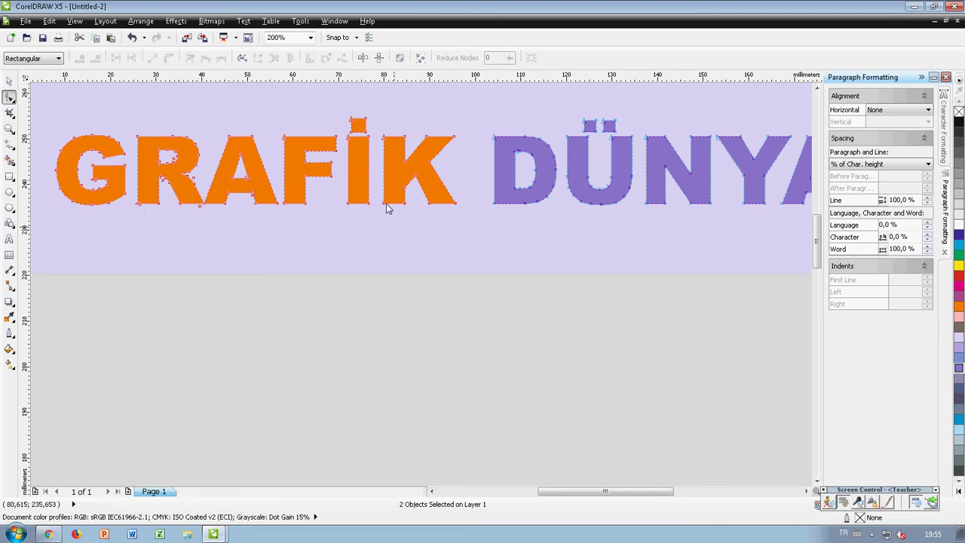
scroll(385, 208, "up", 1)
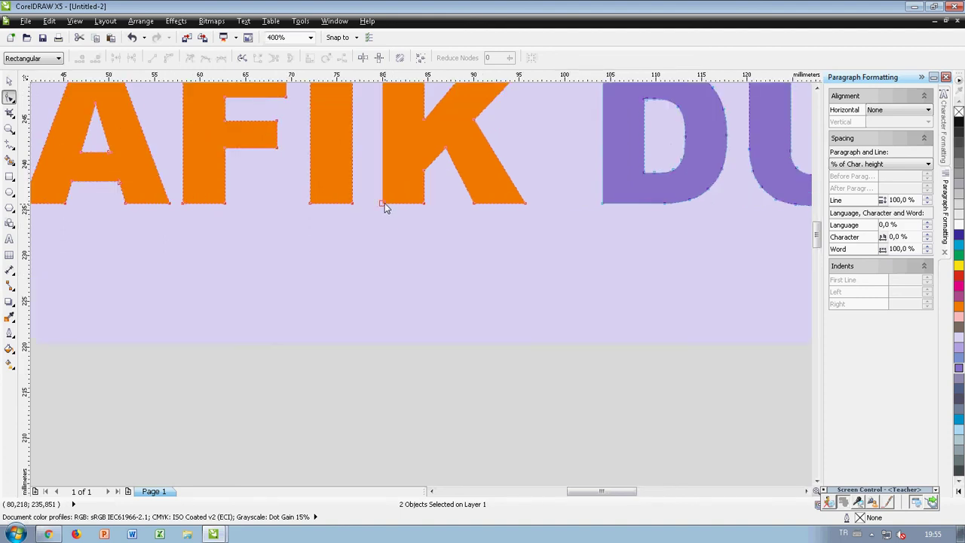
left_click(383, 204)
left_click_drag(383, 204, 386, 343)
left_click_drag(423, 205, 423, 345)
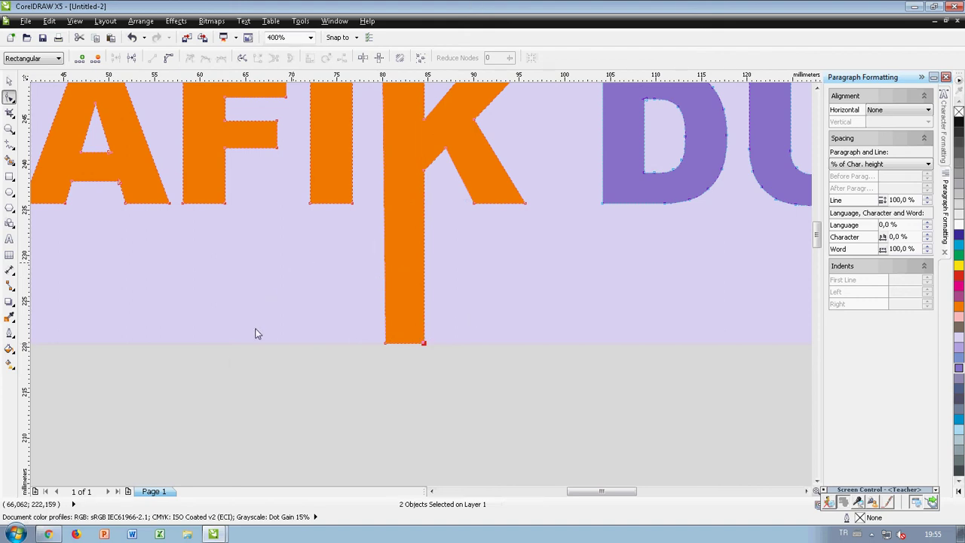
- Extend the K's stem up to the lilac band's upper edge by moving its two top nodes, and deselect everything
left_click(10, 81)
left_click(422, 277)
scroll(422, 279, "up", 2)
scroll(423, 276, "down", 4)
scroll(445, 269, "down", 1)
scroll(445, 269, "up", 1)
scroll(446, 270, "up", 1)
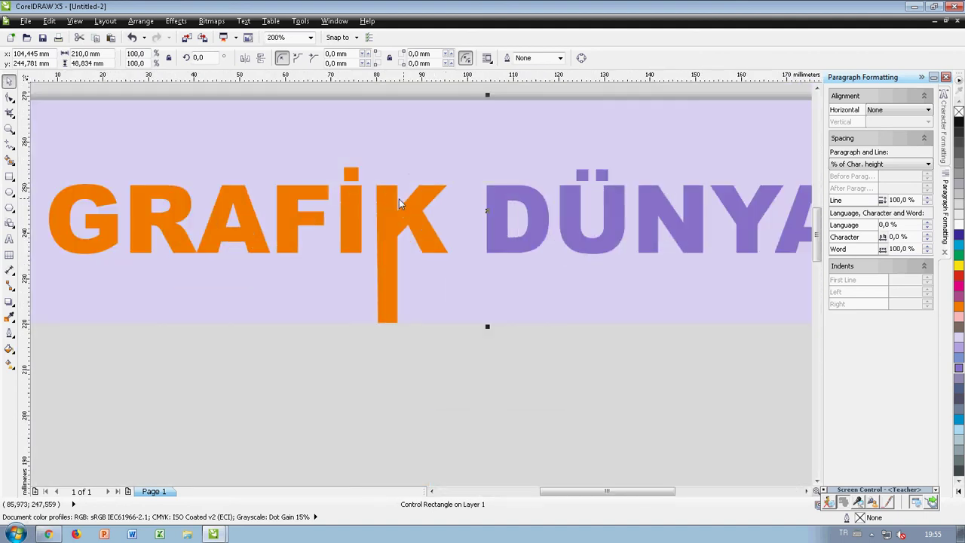
left_click(9, 98)
left_click(9, 83)
left_click(296, 211)
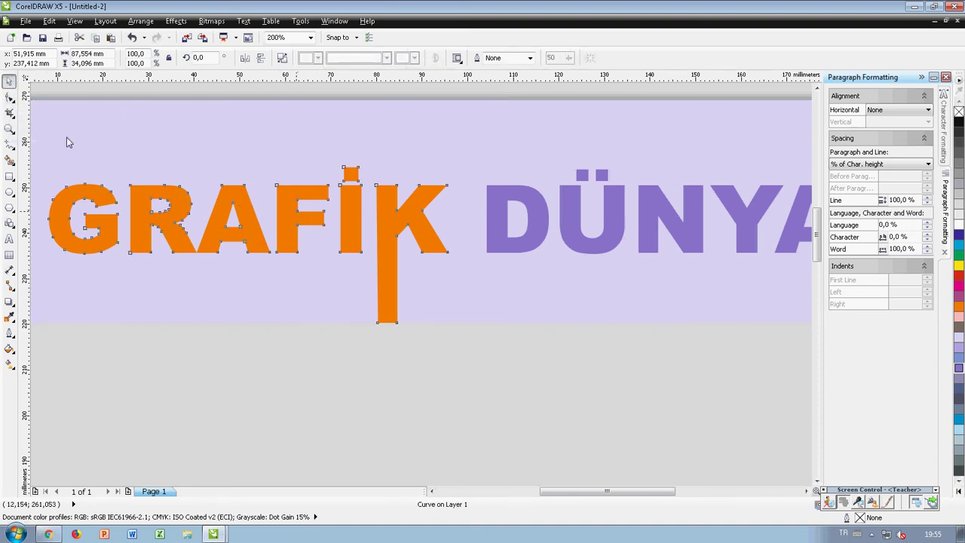
left_click(9, 98)
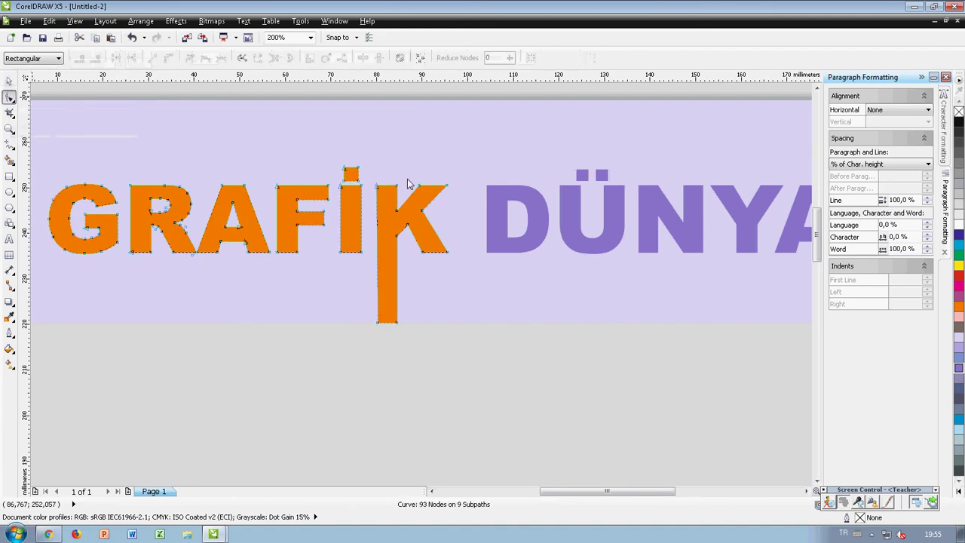
left_click_drag(398, 193, 398, 111)
left_click_drag(379, 192, 380, 108)
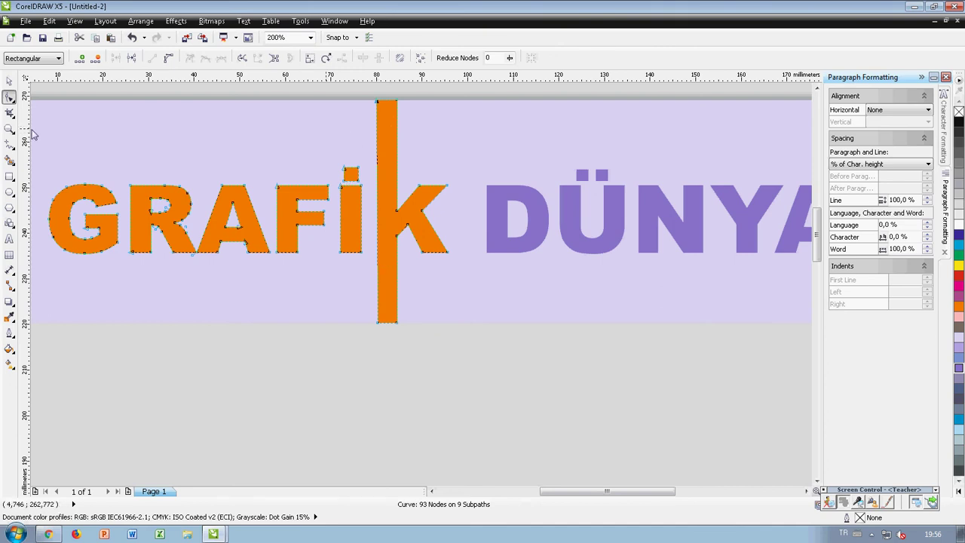
left_click(10, 80)
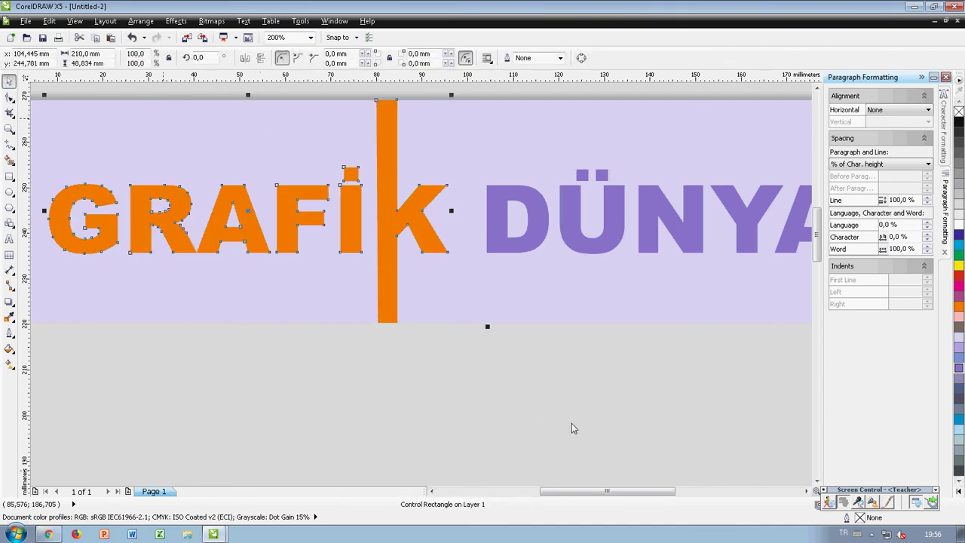
left_click(467, 375)
scroll(388, 386, "down", 2)
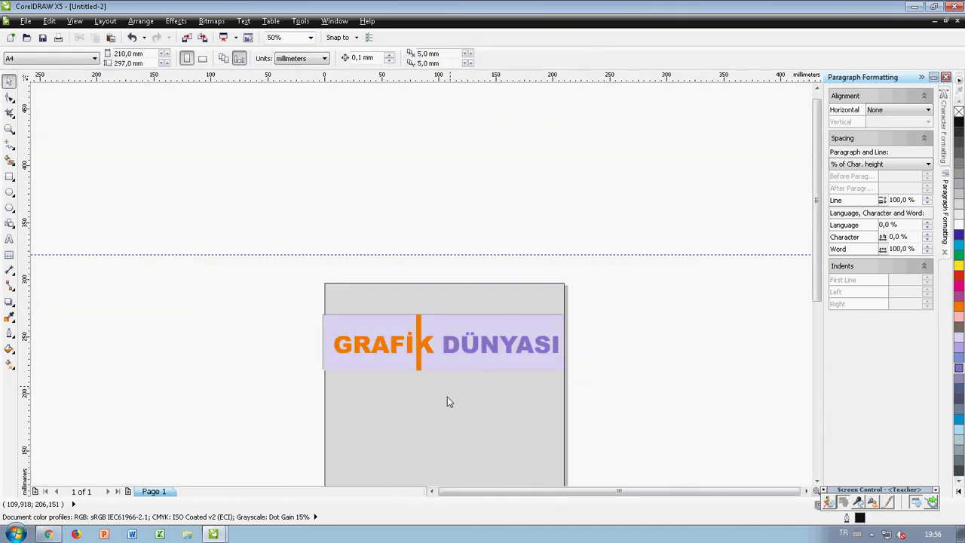
- Move the lilac band down the page, clear of the GRAFİK DÜNYASI title
scroll(435, 391, "up", 1)
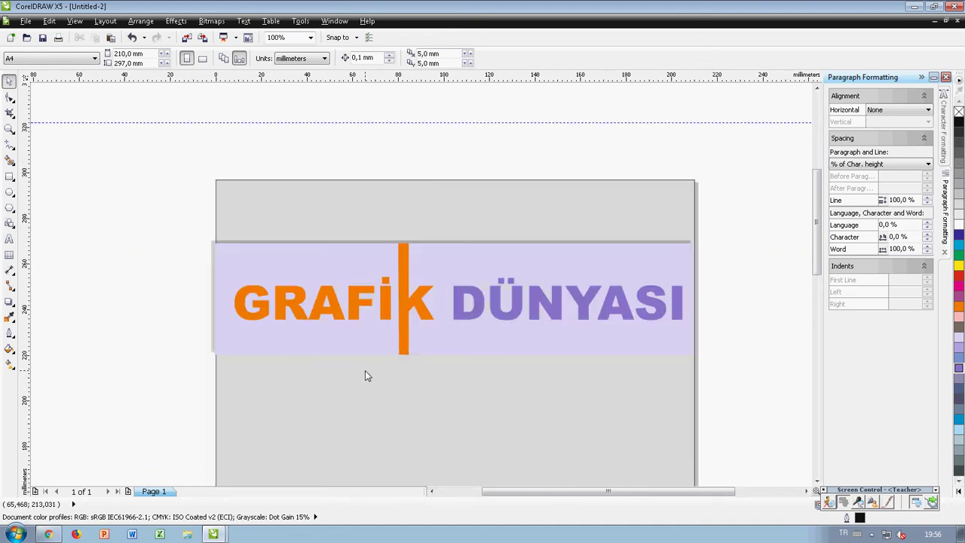
left_click(462, 313)
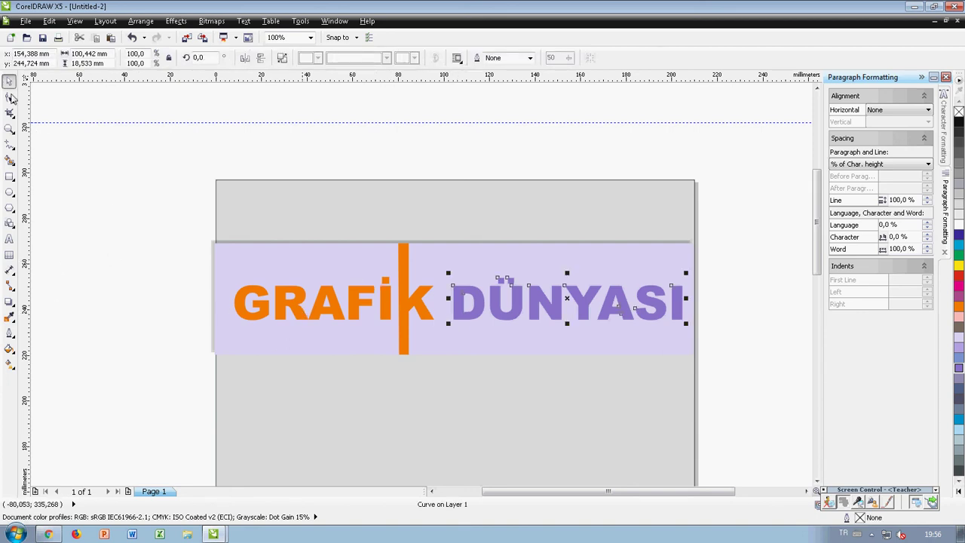
left_click(251, 300)
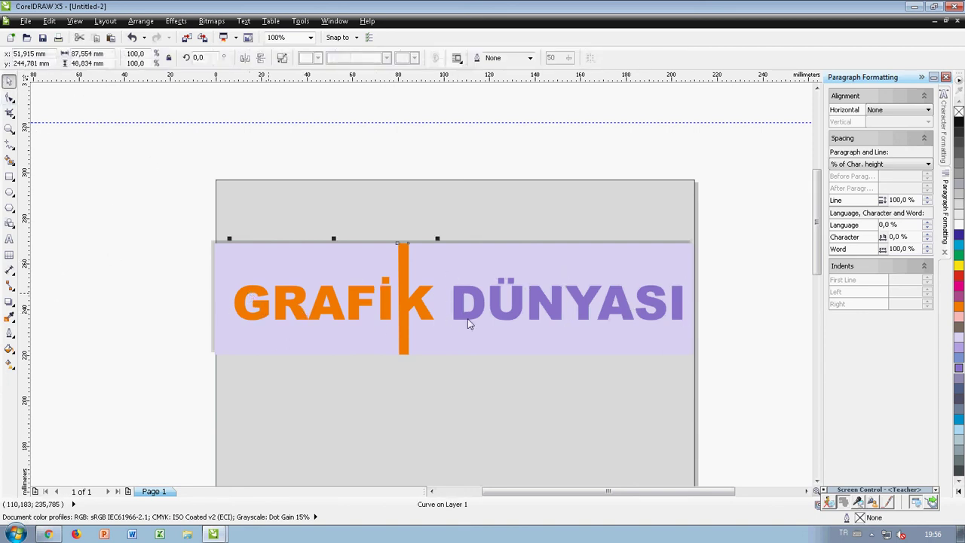
left_click(483, 373)
left_click_drag(233, 263, 252, 429)
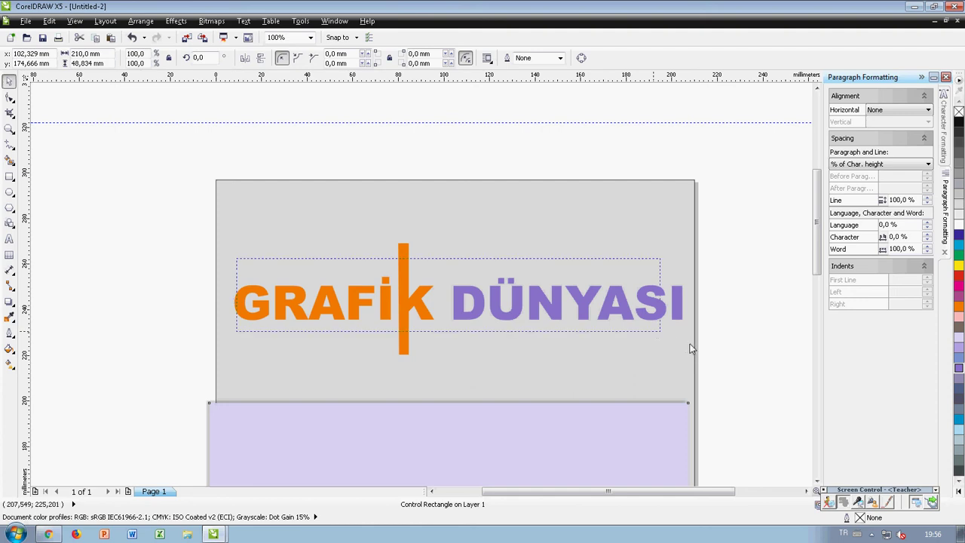
- Select both title words, GRAFİK and DÜNYASI, and apply the Flat Top Left drop shadow preset to them
left_click(420, 373)
key("Tab")
left_click(370, 226)
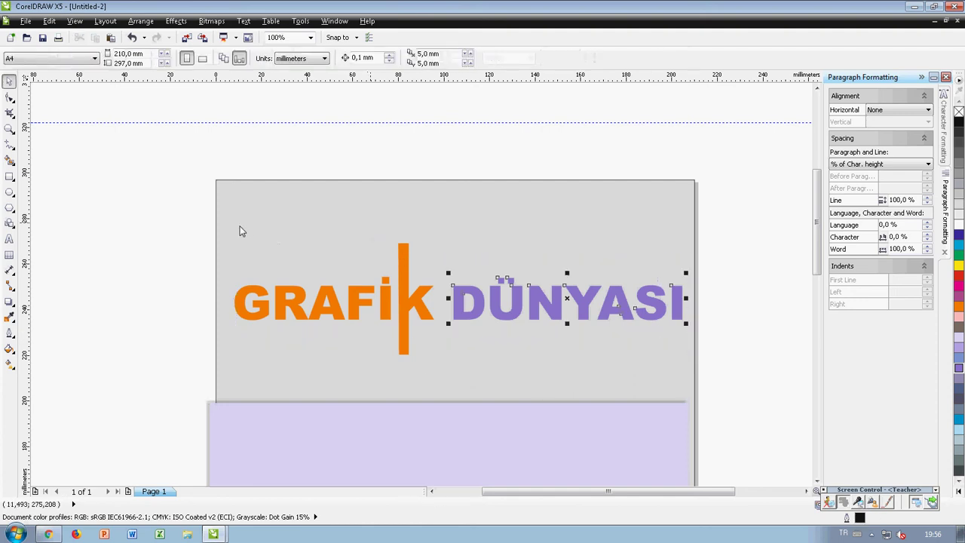
left_click_drag(233, 209, 690, 371)
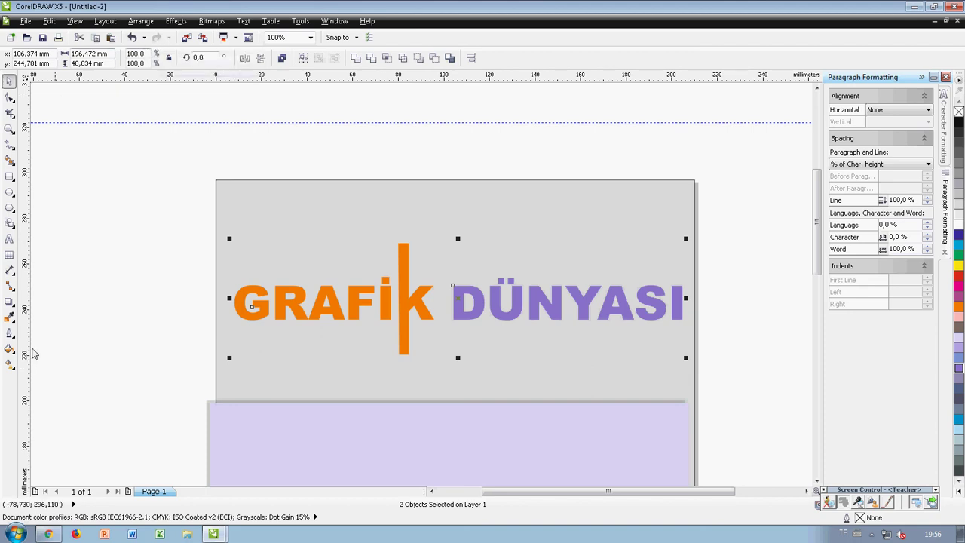
left_click(10, 302)
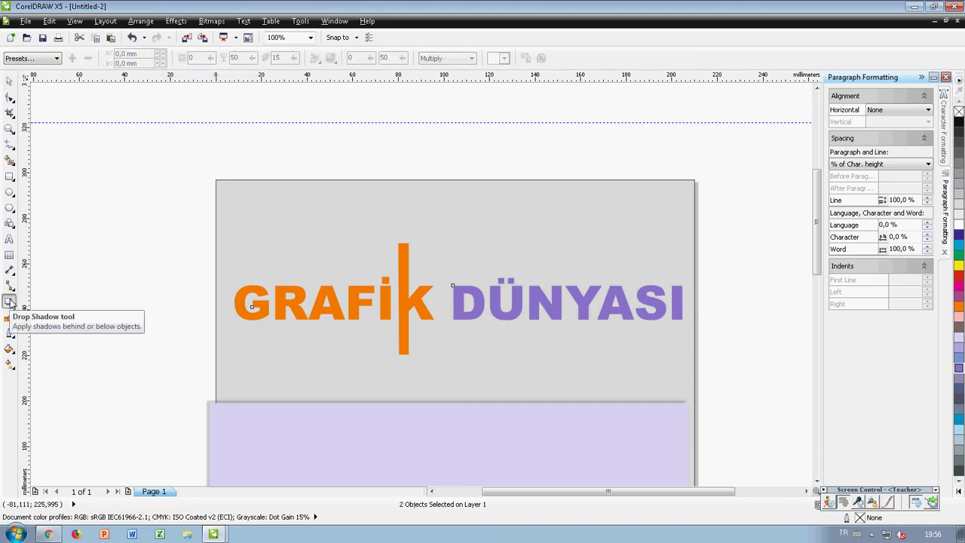
left_click(10, 303)
left_click(59, 341)
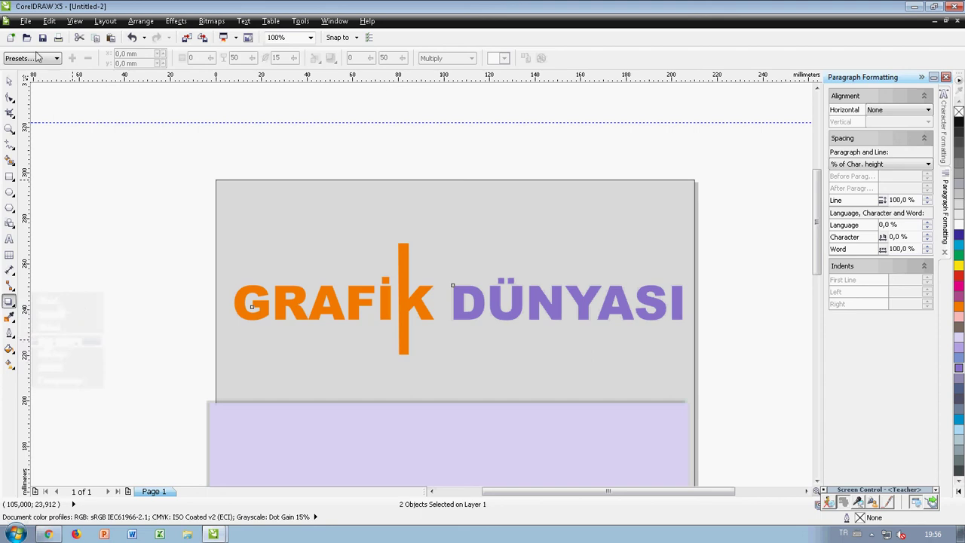
left_click(38, 59)
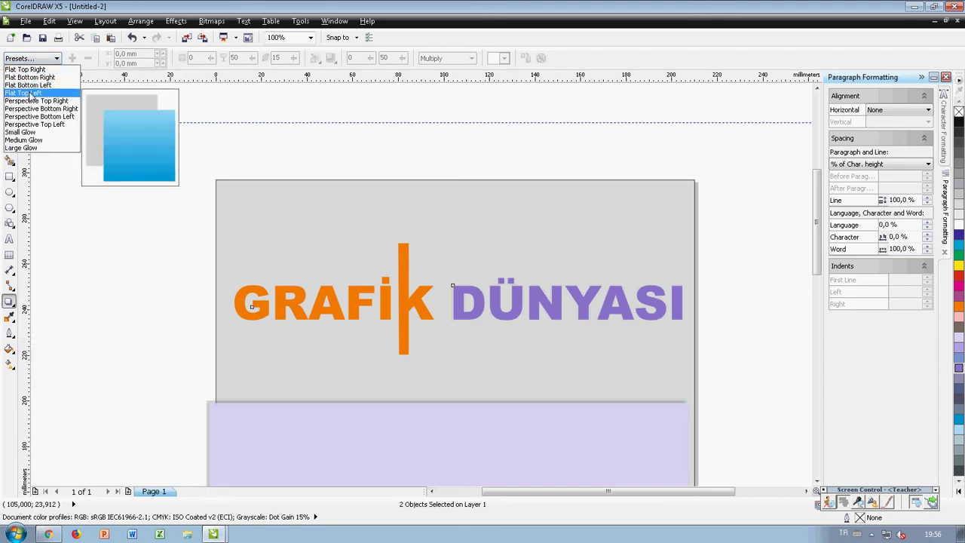
left_click(31, 94)
- Set the title shadow's offset to -1 mm horizontally and 1 mm vertically
left_click_drag(149, 55, 106, 55)
type("-")
key("Tab")
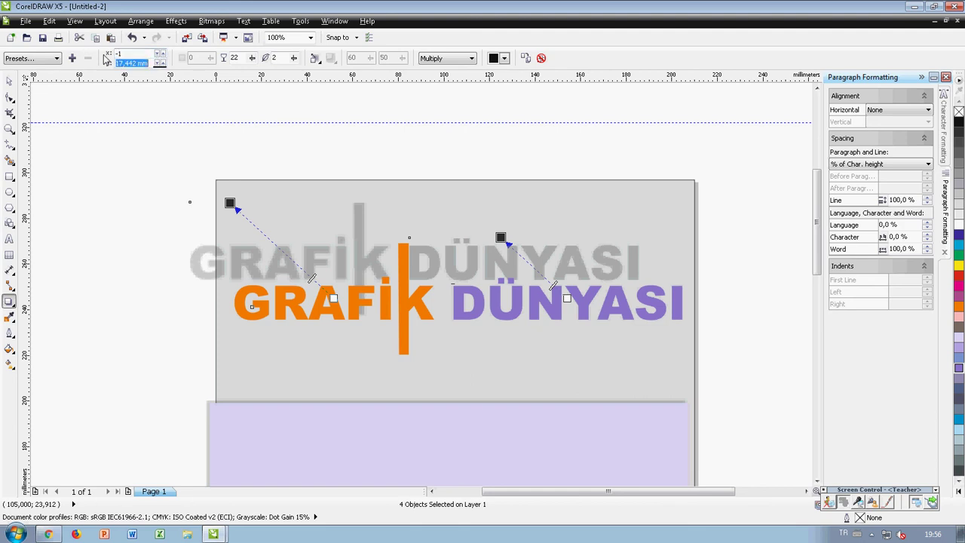
type("1")
key("Return")
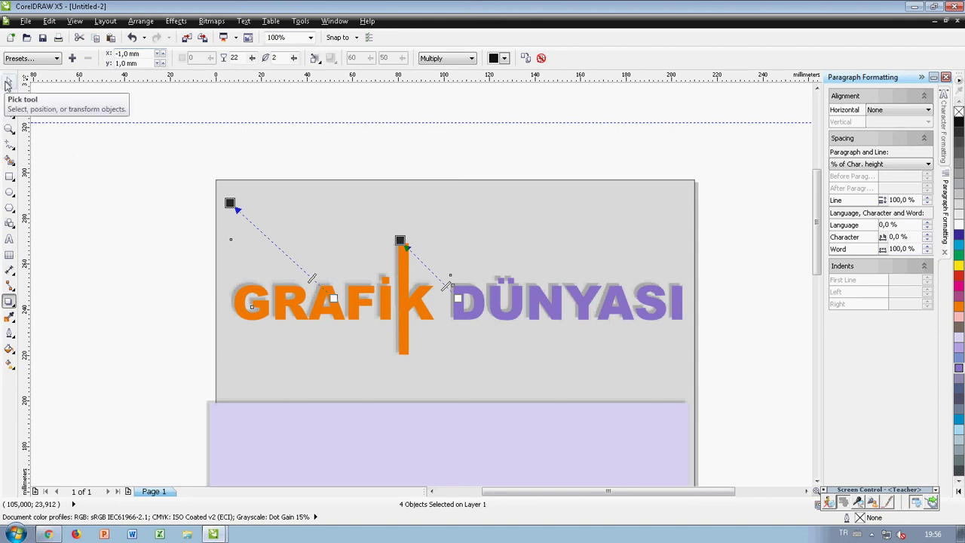
- Move the lilac band back behind the shadowed title, lining its edges up with the ends of the K's stem
left_click(9, 81)
left_click_drag(491, 434, 498, 291)
left_click(168, 297)
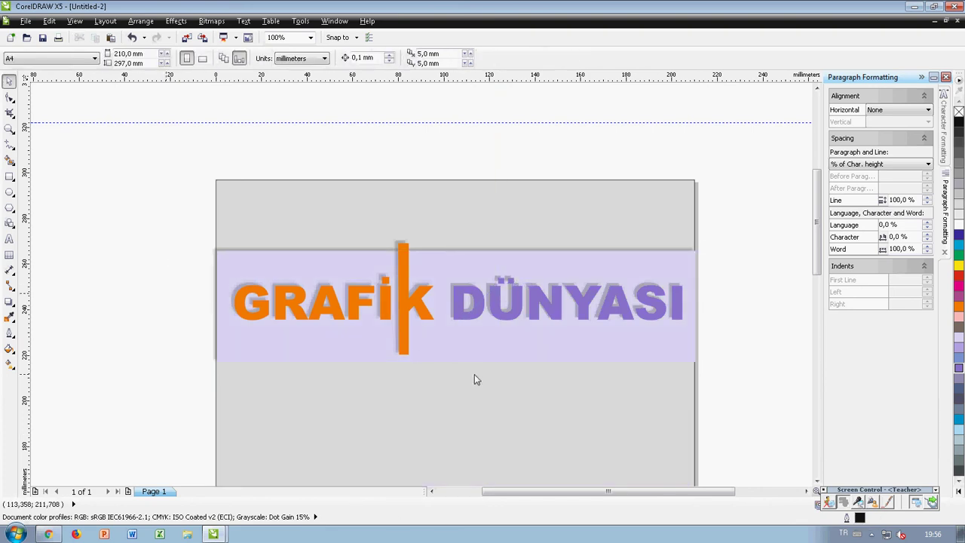
scroll(474, 374, "down", 2)
scroll(480, 429, "up", 2)
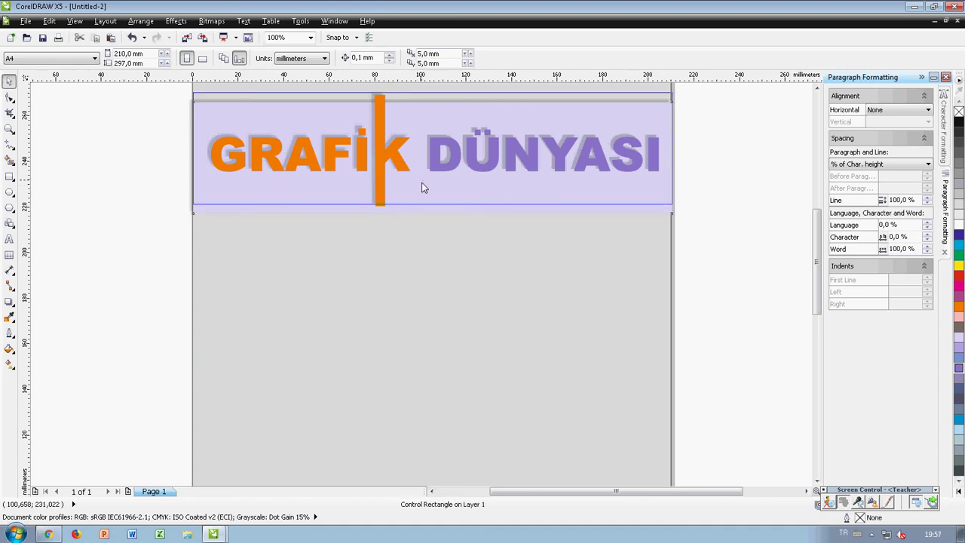
left_click(420, 189)
key("Escape")
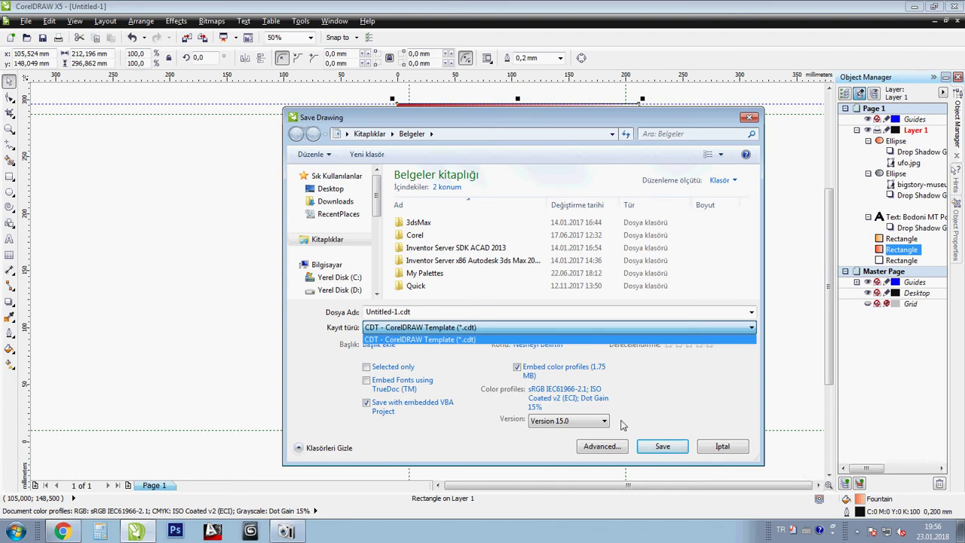
- Close the Save Drawing dialog without saving the template
left_click(748, 120)
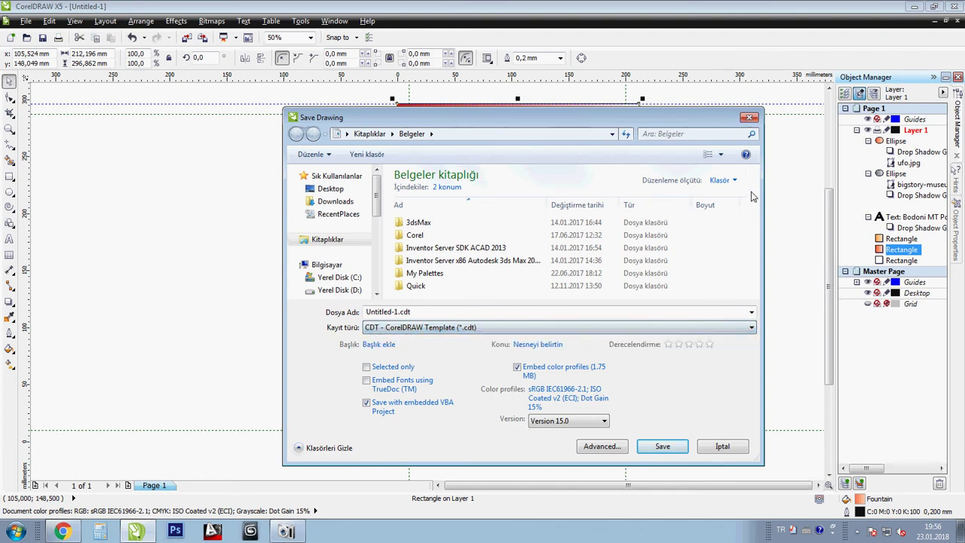
left_click(750, 119)
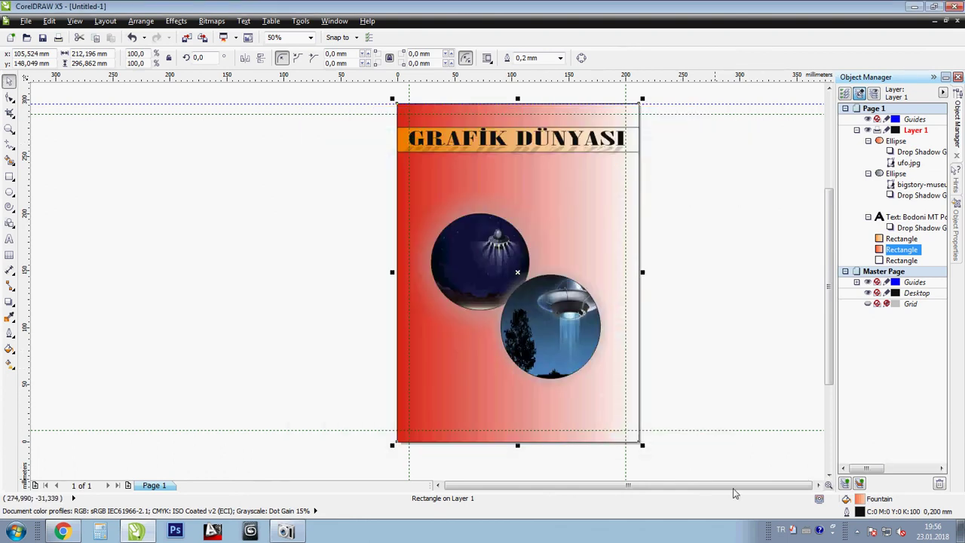
left_click(871, 532)
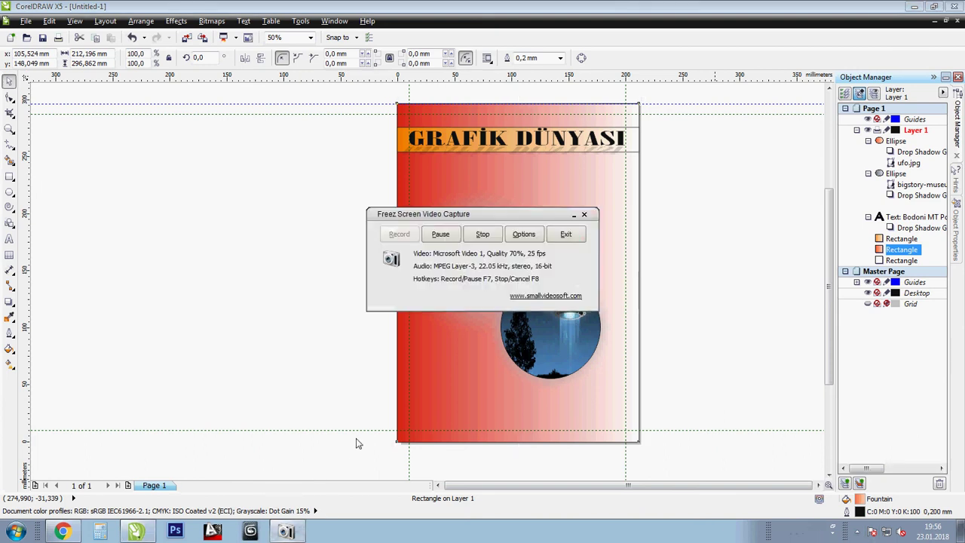